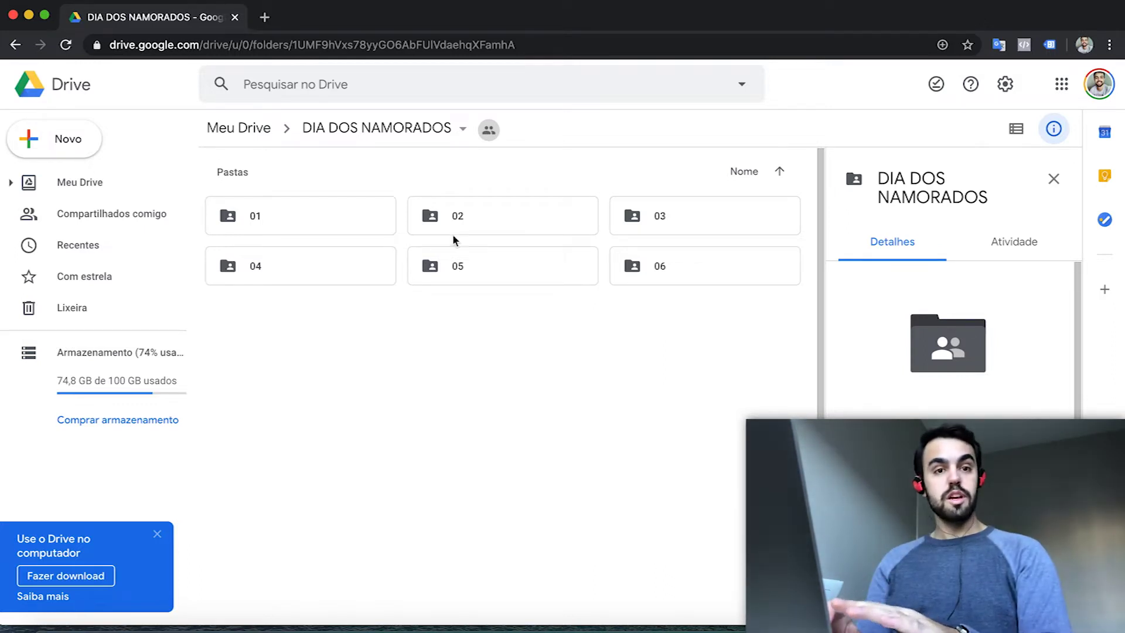
- Open folder 01 in DIA DOS NAMORADOS and preview the video 01.mp4
{"action": "double_click", "coordinate": [294, 218]}
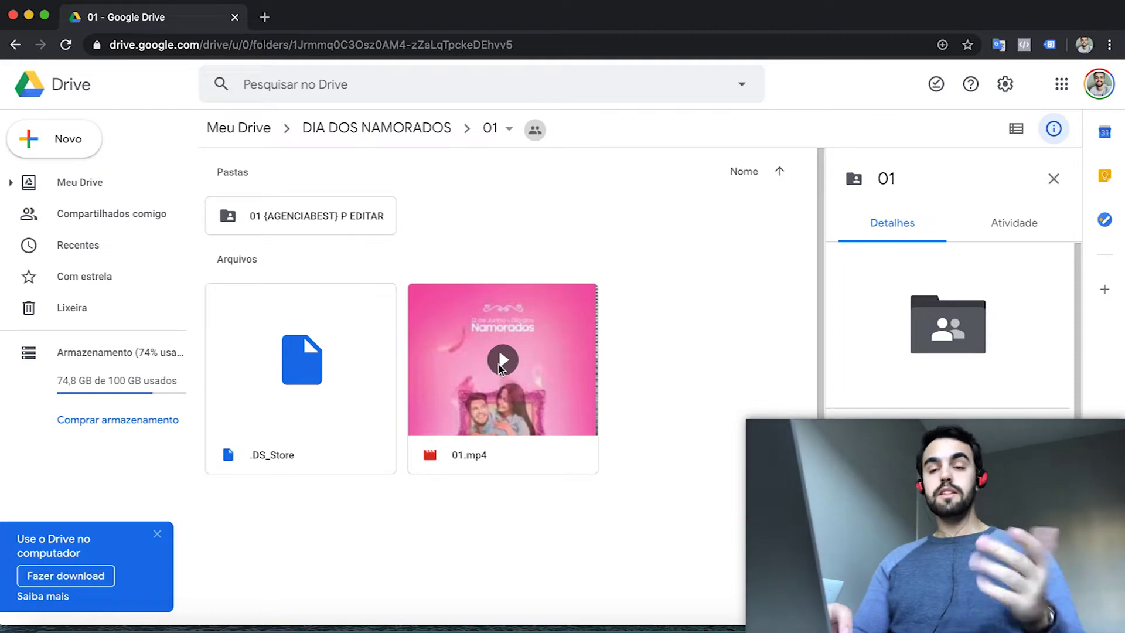
{"action": "double_click", "coordinate": [498, 365]}
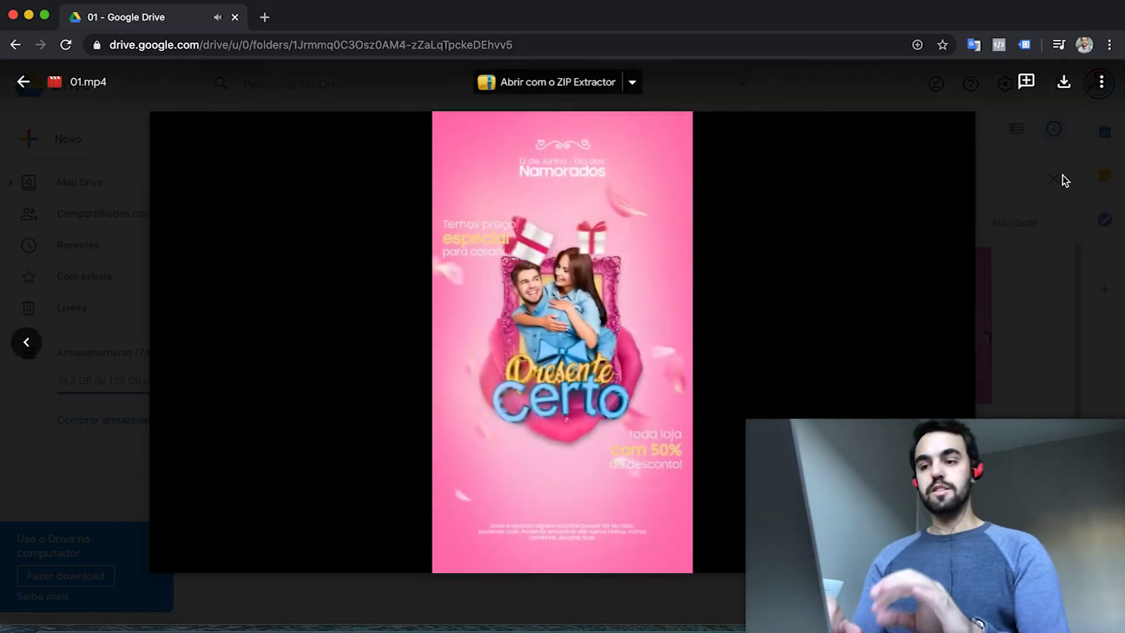
{"action": "left_click", "coordinate": [1041, 205]}
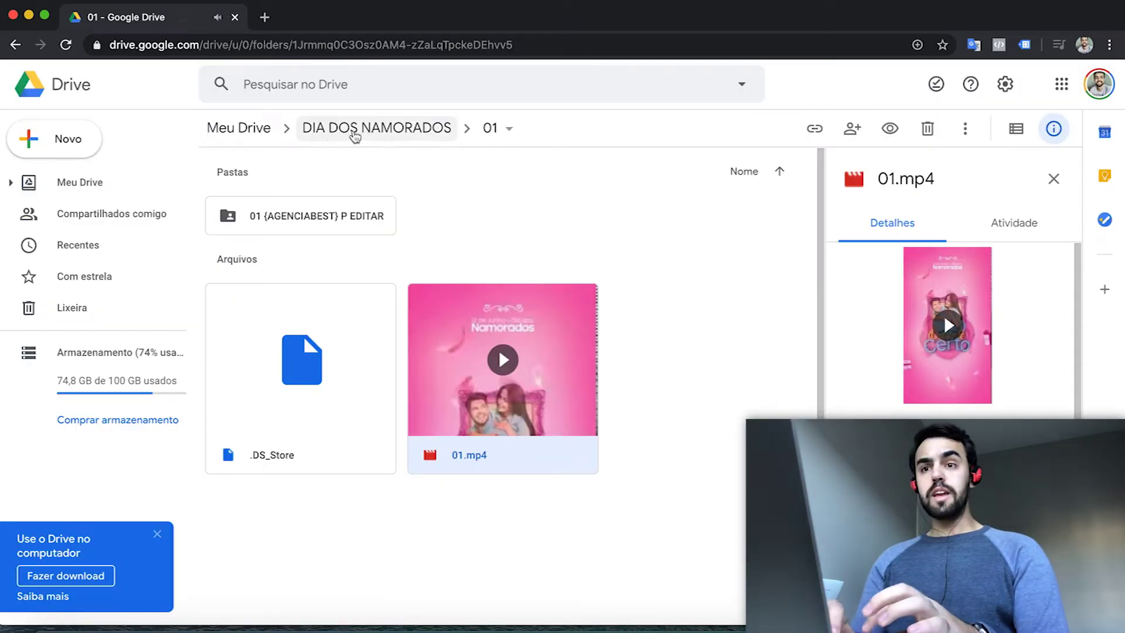
- Browse the contents of folders 02, 03 and 04 inside DIA DOS NAMORADOS
{"action": "left_click", "coordinate": [355, 136]}
{"action": "left_click", "coordinate": [524, 212]}
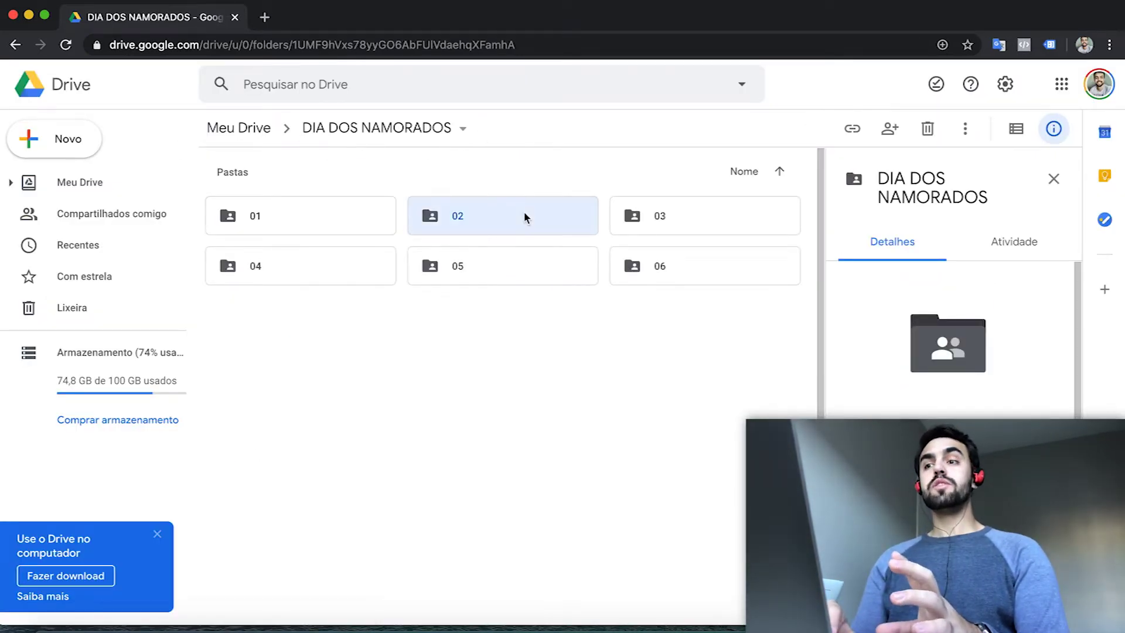
{"action": "double_click", "coordinate": [524, 216]}
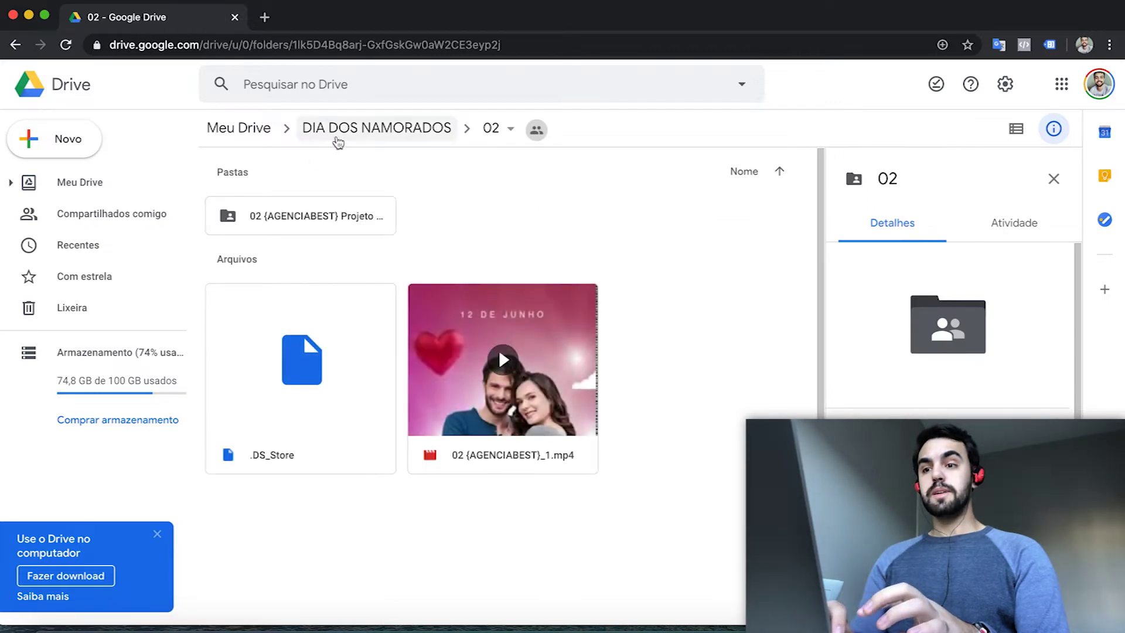
{"action": "left_click", "coordinate": [338, 143]}
{"action": "double_click", "coordinate": [727, 218]}
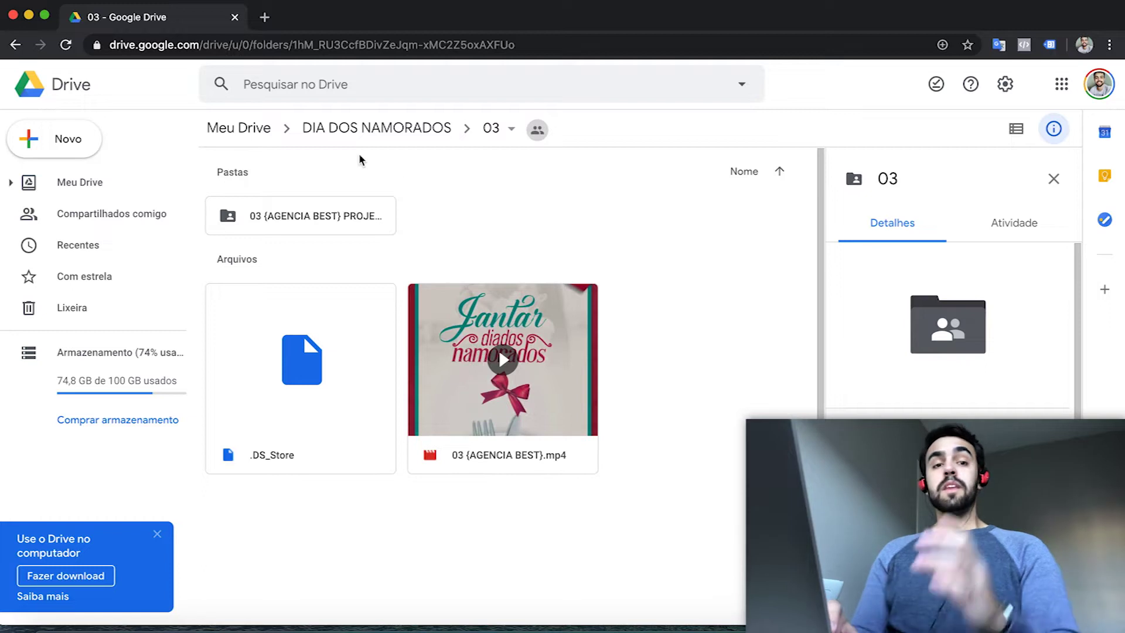
{"action": "left_click", "coordinate": [402, 128]}
{"action": "double_click", "coordinate": [322, 273]}
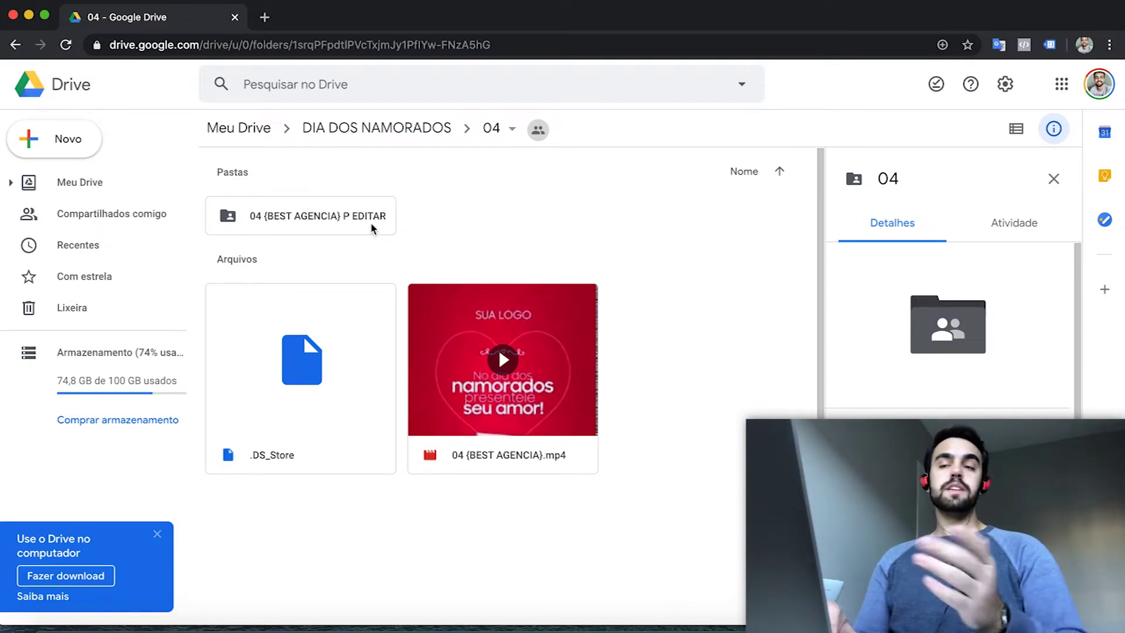
- Download the editable project folder "04 {BEST AGENCIA} P EDITAR" from folder 04
{"action": "left_click", "coordinate": [420, 460]}
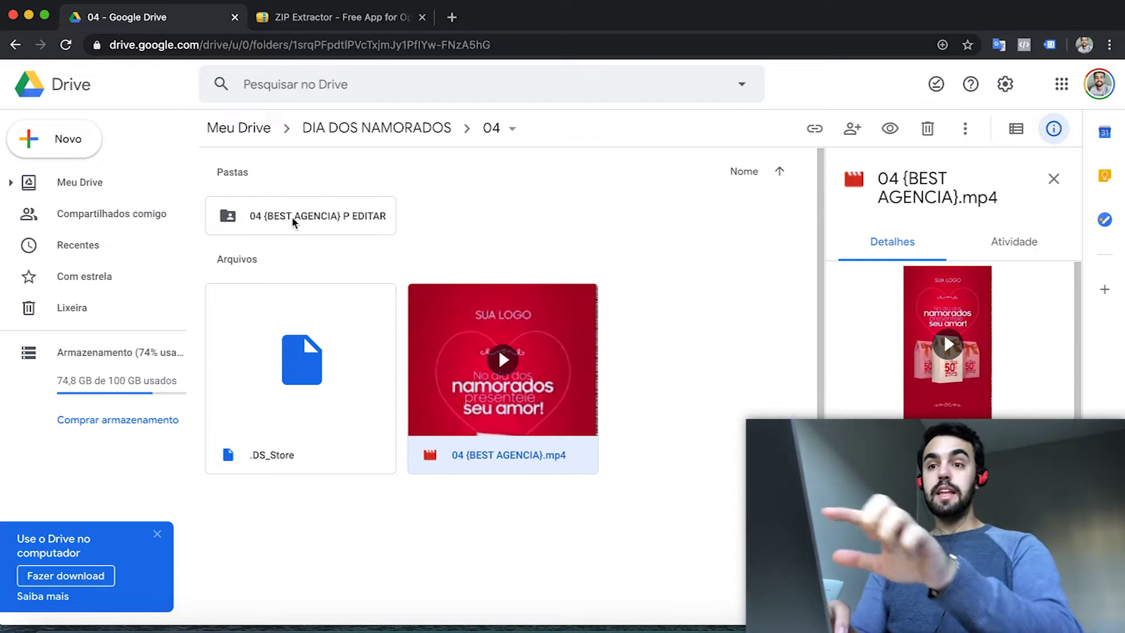
{"action": "left_click_drag", "start_coordinate": [294, 221], "coordinate": [294, 222]}
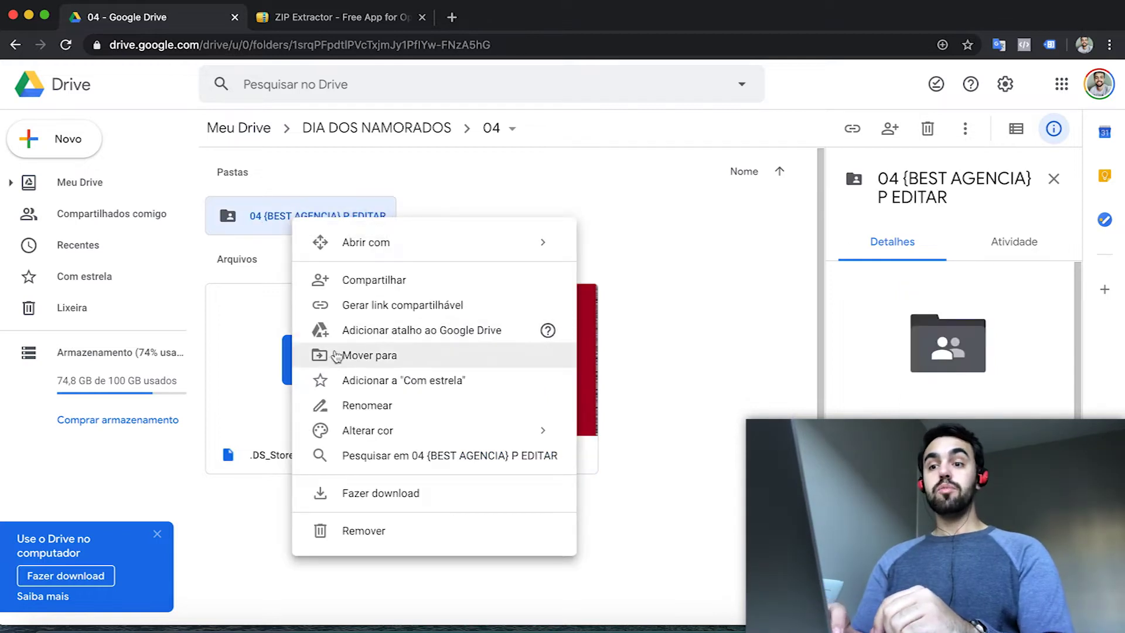
{"action": "left_click", "coordinate": [370, 494]}
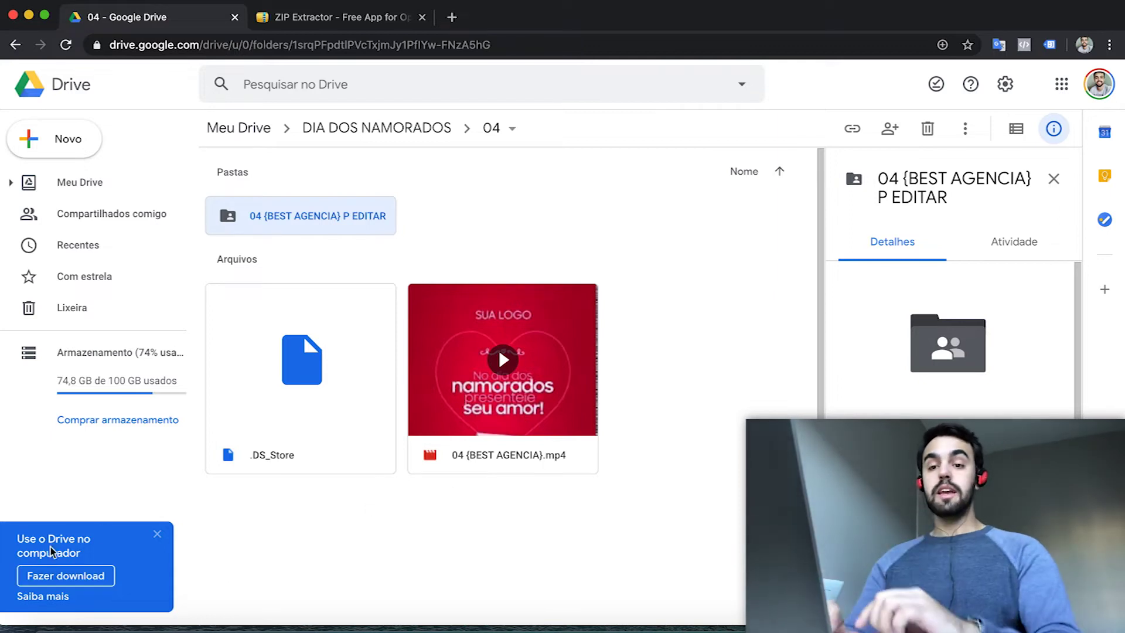
- Switch to Finder, go into the local "04 {BEST AGENCIA} P EDITAR" folder and open 04 {BEST AGENCIA}.aep in After Effects
{"action": "left_click", "coordinate": [61, 628]}
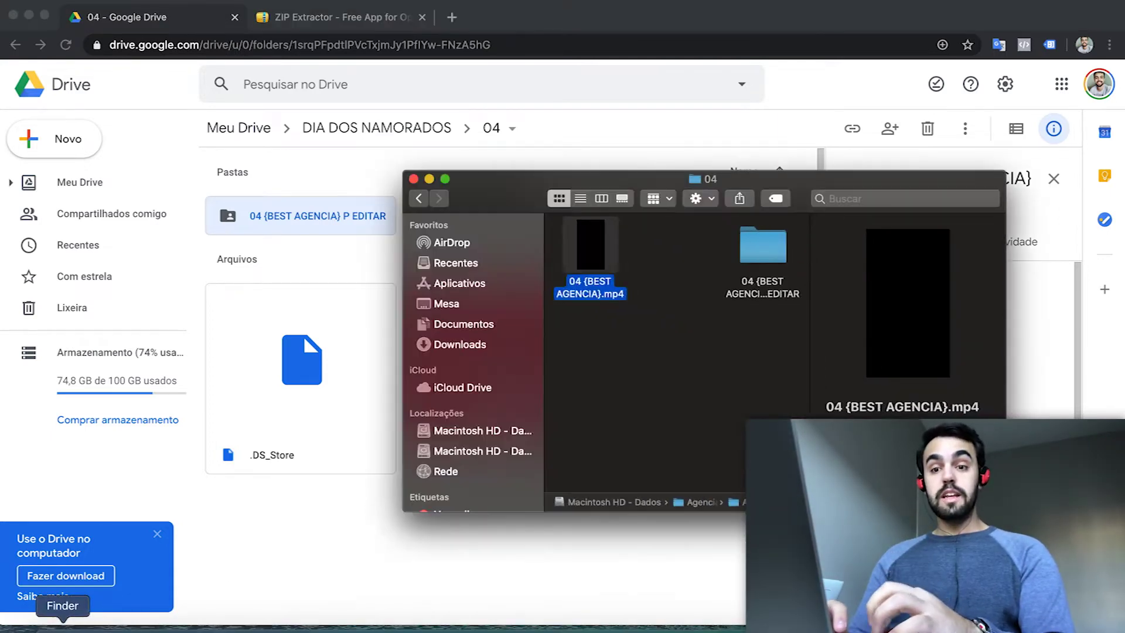
{"action": "left_click_drag", "start_coordinate": [796, 204], "coordinate": [678, 198]}
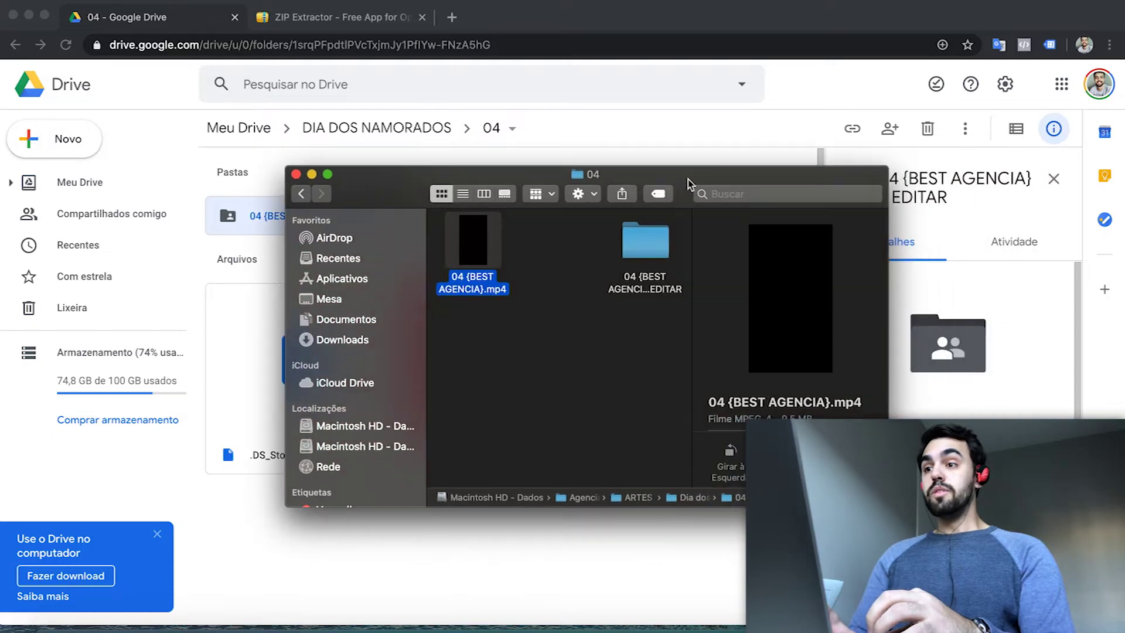
{"action": "left_click_drag", "start_coordinate": [648, 241], "coordinate": [557, 235]}
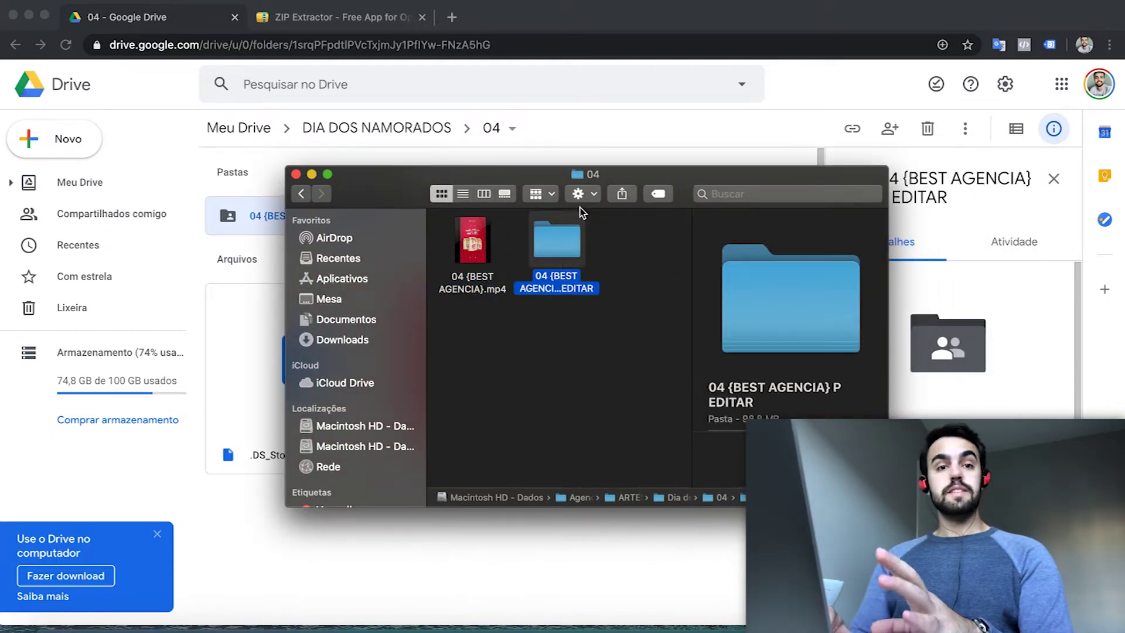
{"action": "double_click", "coordinate": [555, 247]}
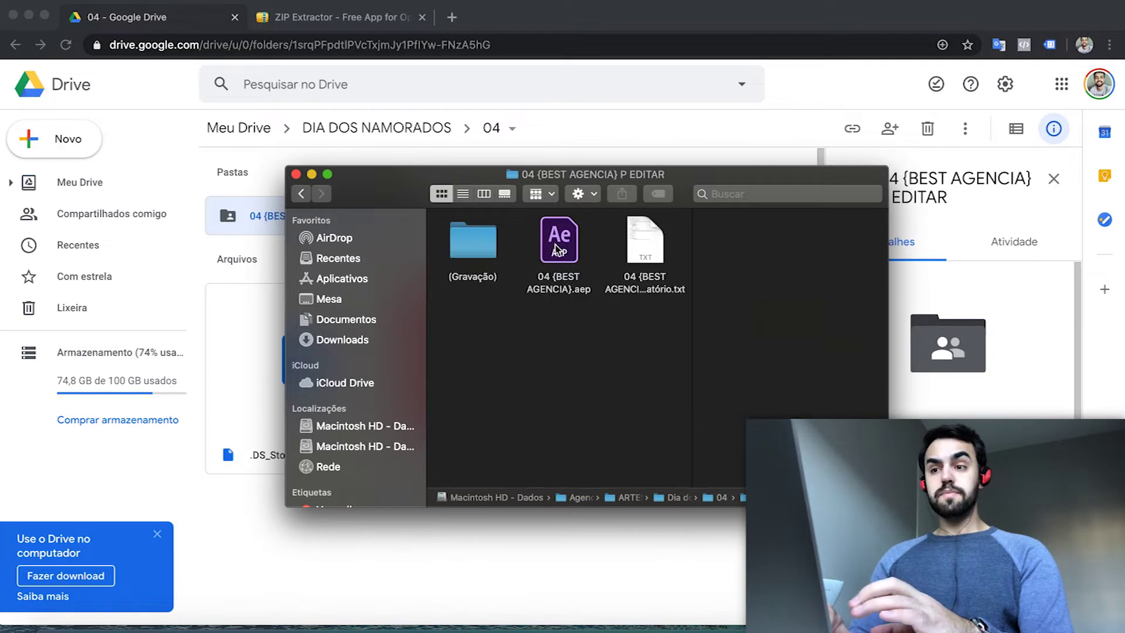
{"action": "left_click", "coordinate": [565, 243]}
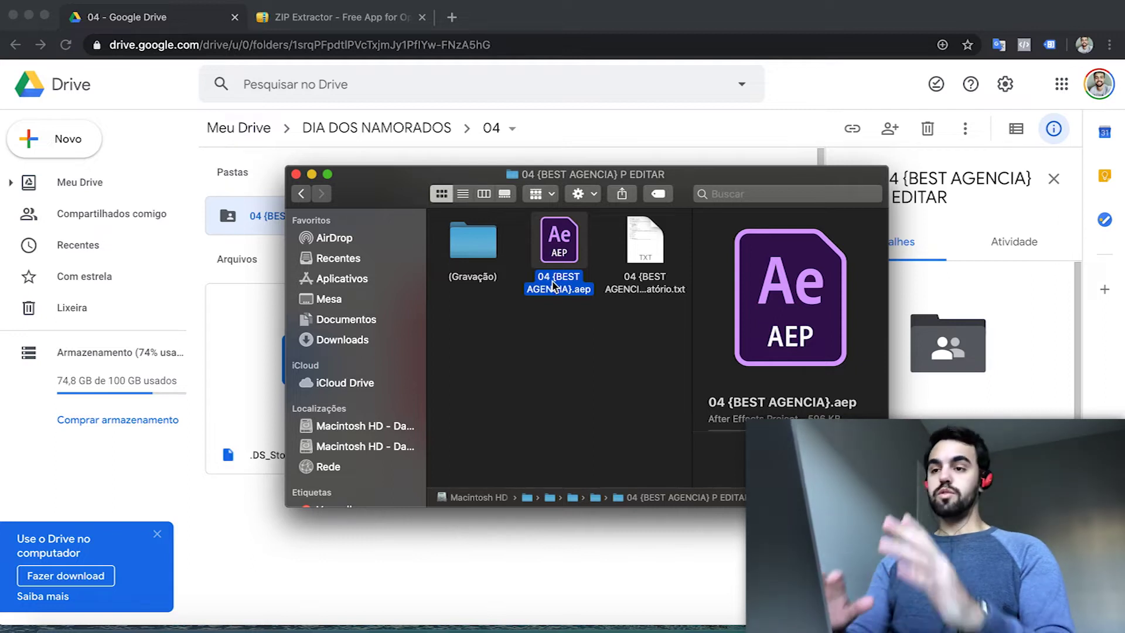
{"action": "double_click", "coordinate": [564, 246]}
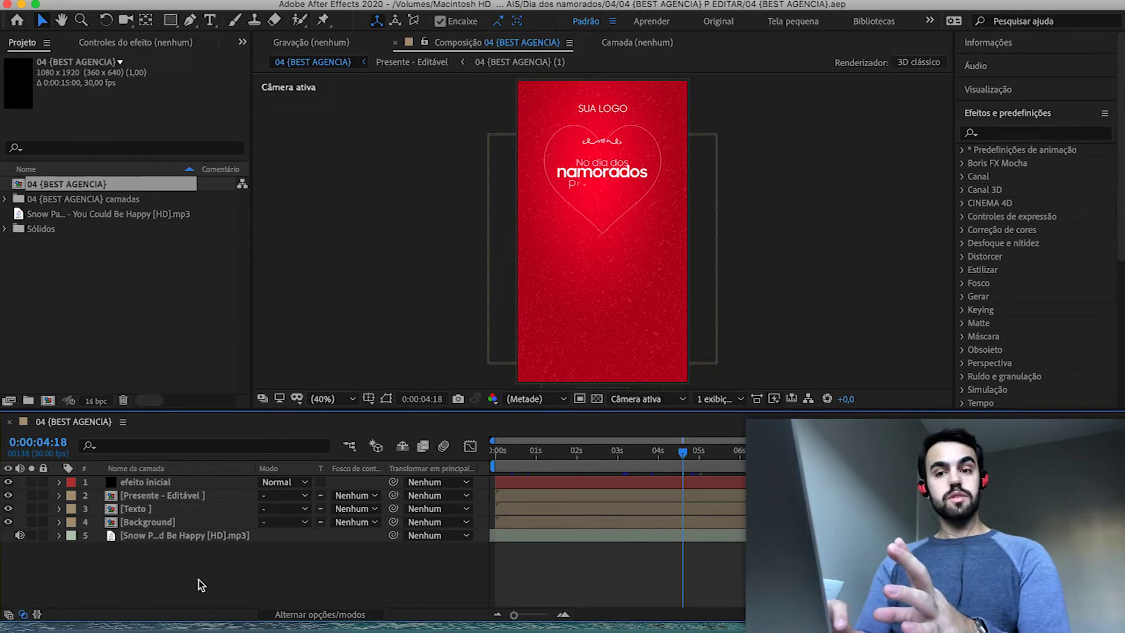
- Preview the start of the animation and delete the Snow Patrol music layer from the 04 {BEST AGENCIA} composition
{"action": "left_click", "coordinate": [199, 540]}
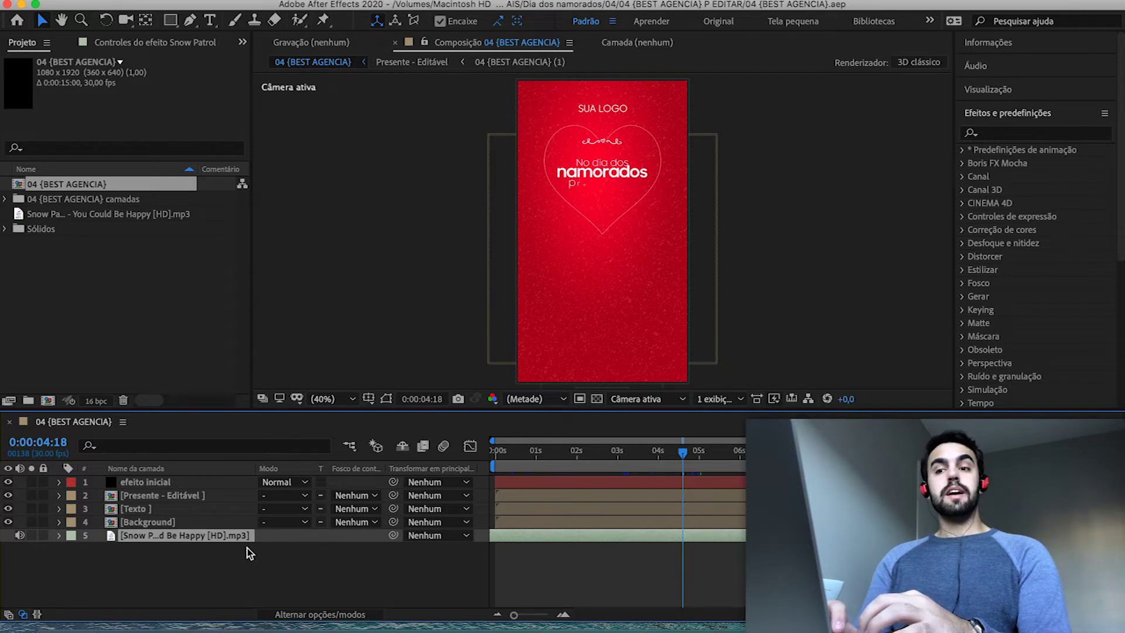
{"action": "key", "text": "space"}
{"action": "left_click_drag", "start_coordinate": [616, 440], "coordinate": [498, 449]}
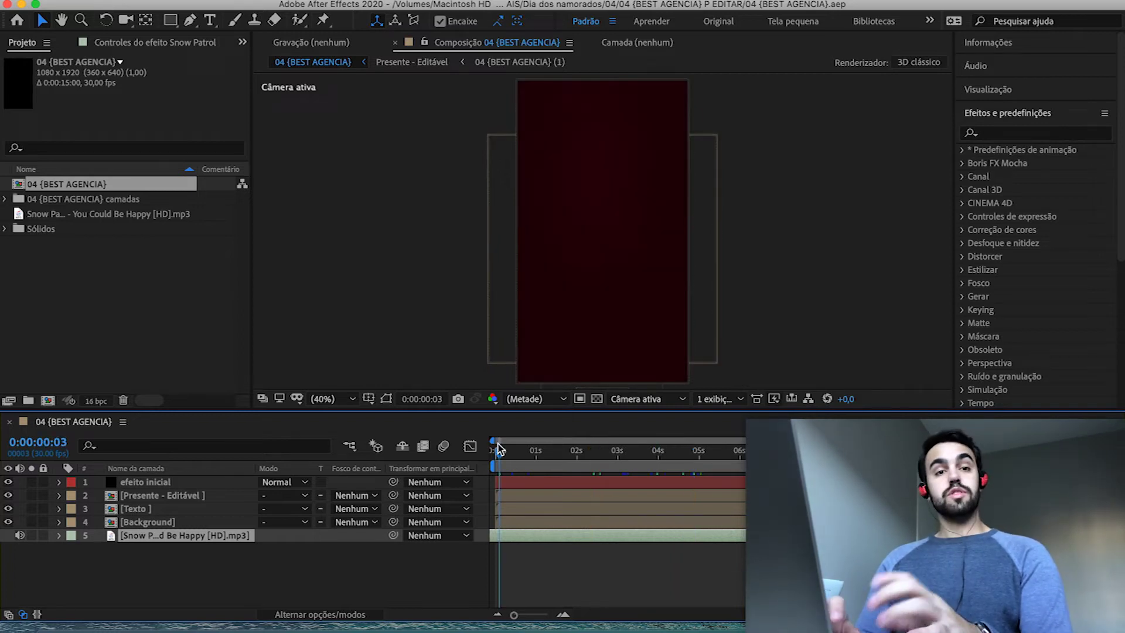
{"action": "left_click_drag", "start_coordinate": [630, 454], "coordinate": [666, 455]}
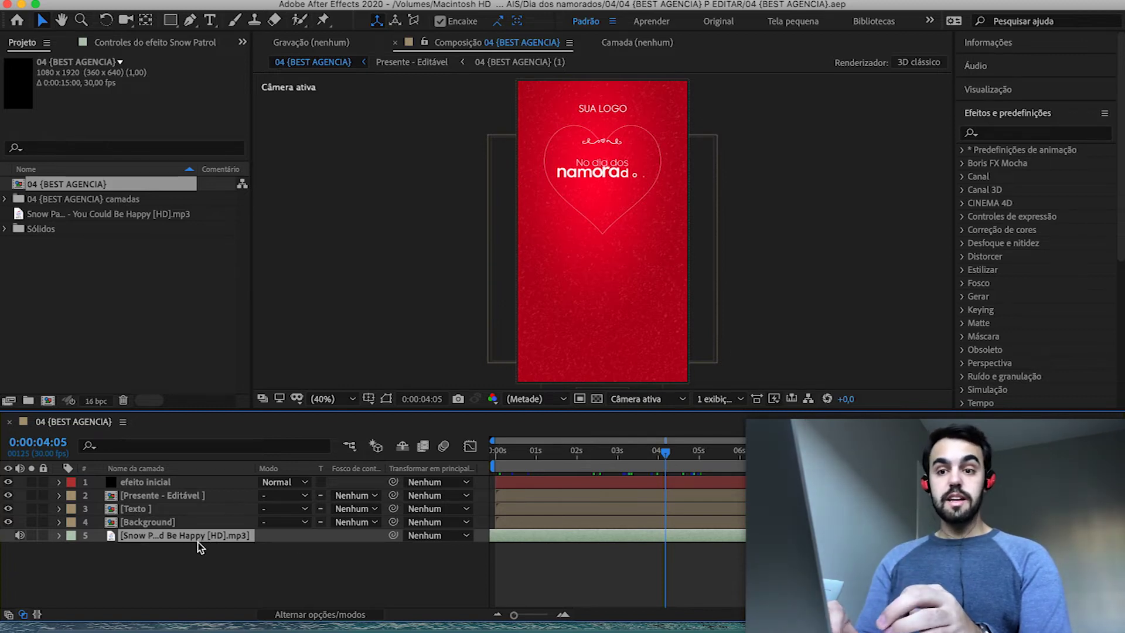
{"action": "key", "text": "Delete"}
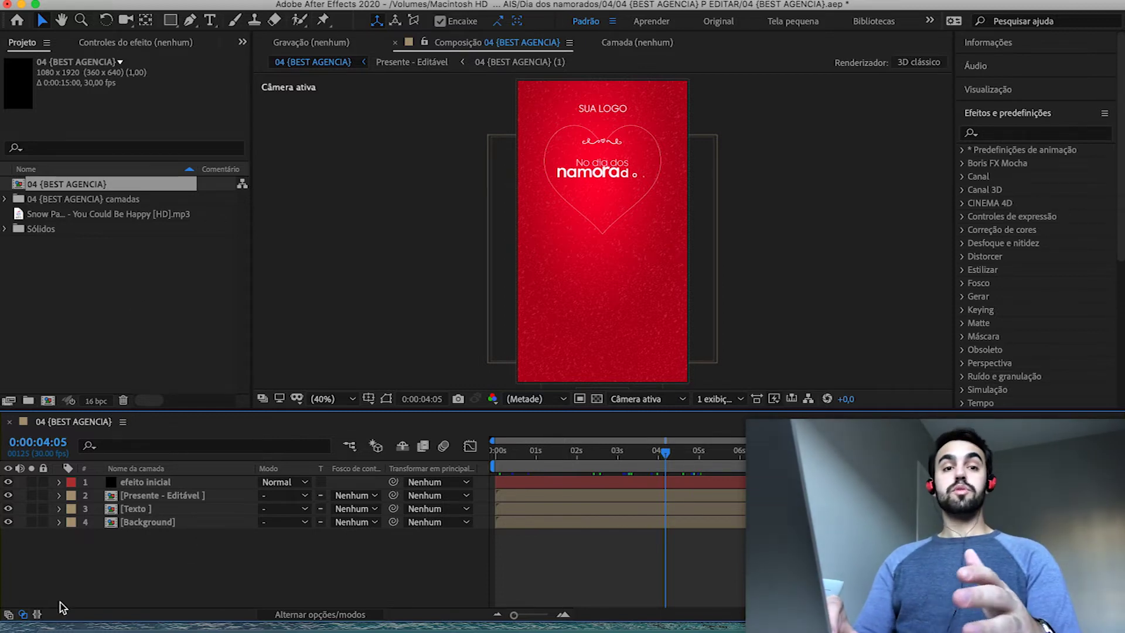
- Import the Snow Patrol "You Could Be Happy [HD].mp3" file from the Downloads folder into the composition as a layer
{"action": "left_click", "coordinate": [59, 620]}
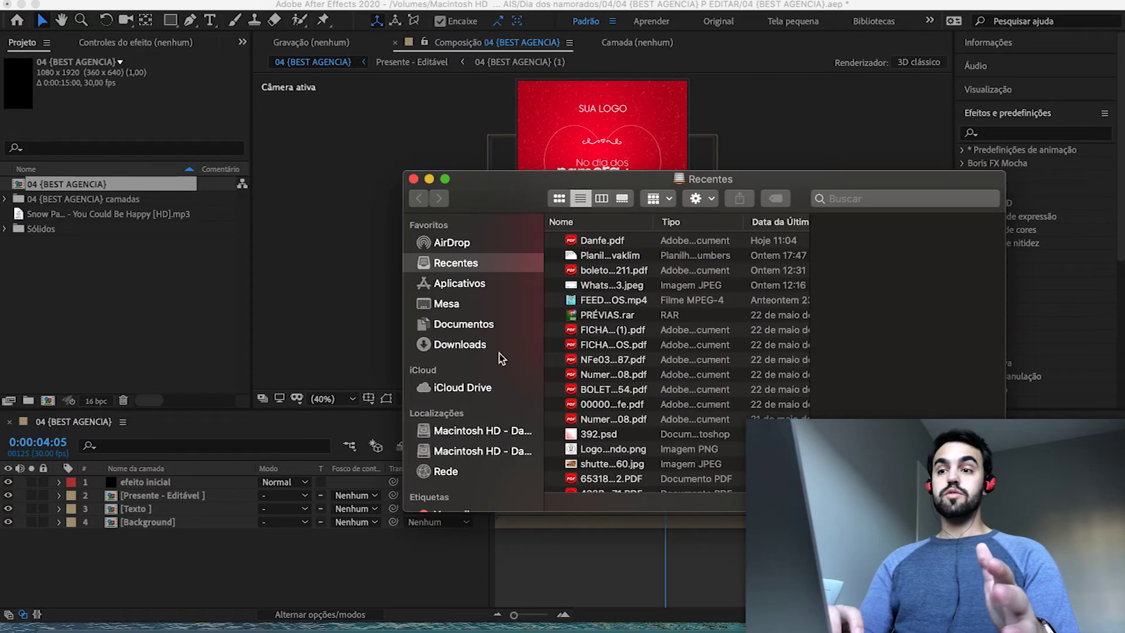
{"action": "left_click", "coordinate": [472, 346]}
{"action": "scroll", "coordinate": [610, 410], "scroll_direction": "down", "scroll_amount": 5}
{"action": "scroll", "coordinate": [609, 411], "scroll_direction": "down", "scroll_amount": 5}
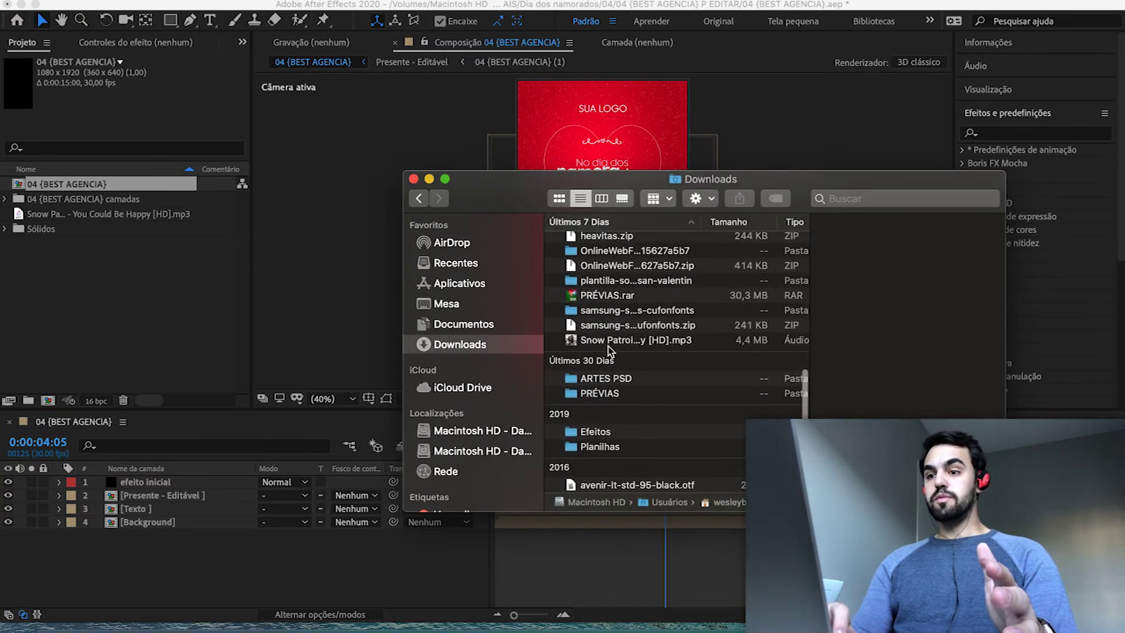
{"action": "left_click", "coordinate": [642, 341]}
{"action": "left_click_drag", "start_coordinate": [643, 343], "coordinate": [184, 543]}
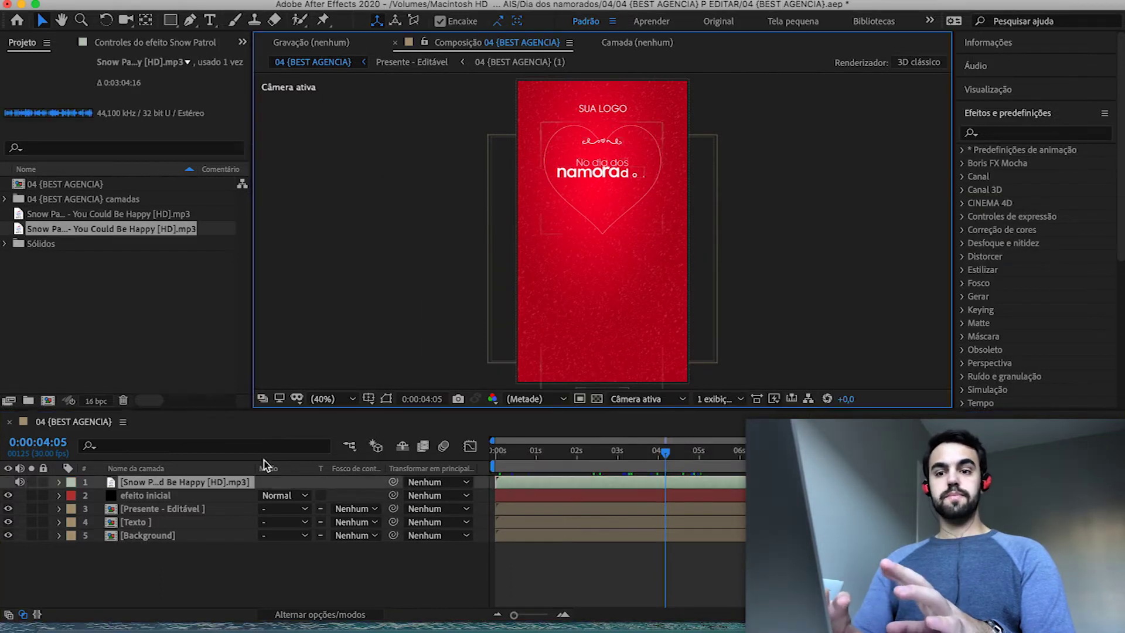
- Play the composition from the first frame to preview the animation with the added music
{"action": "left_click_drag", "start_coordinate": [563, 454], "coordinate": [483, 459]}
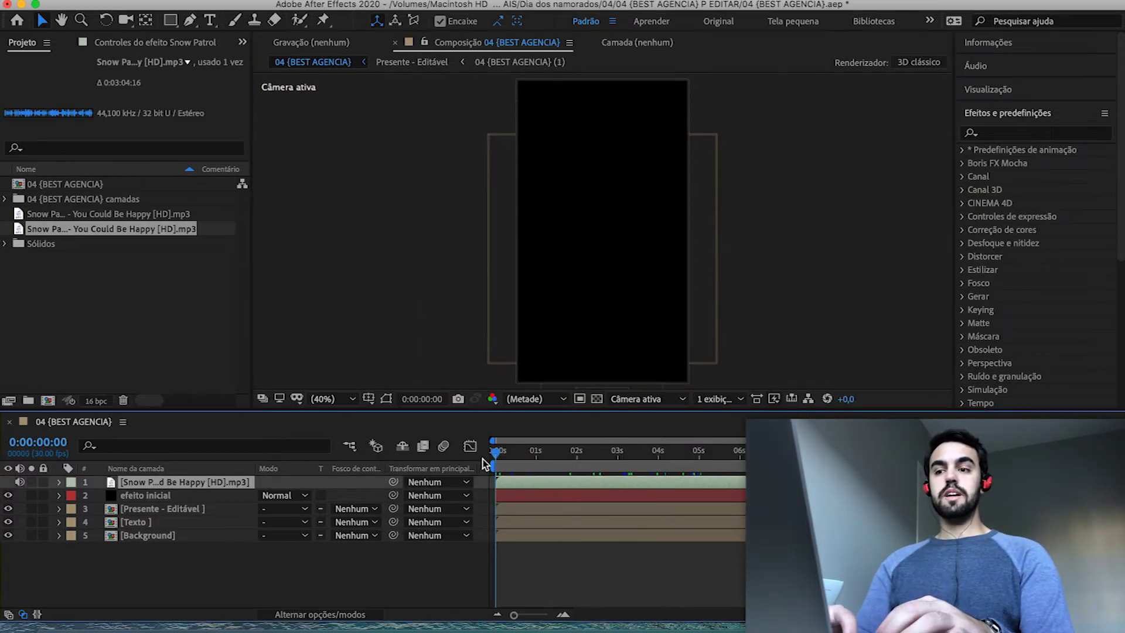
{"action": "key", "text": "space"}
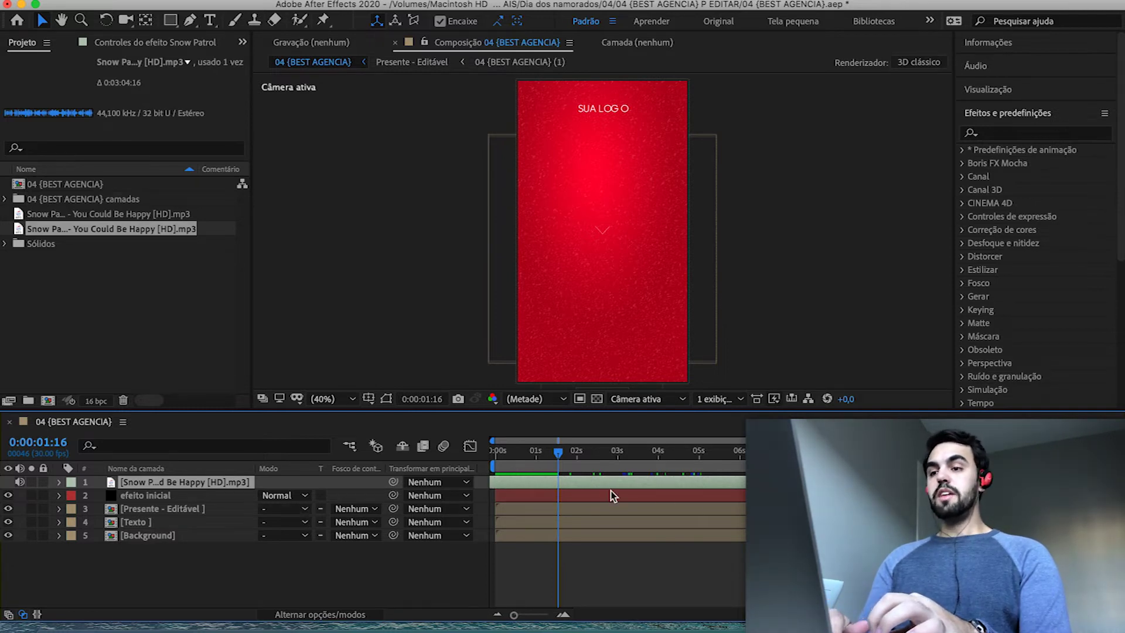
{"action": "key", "text": "space"}
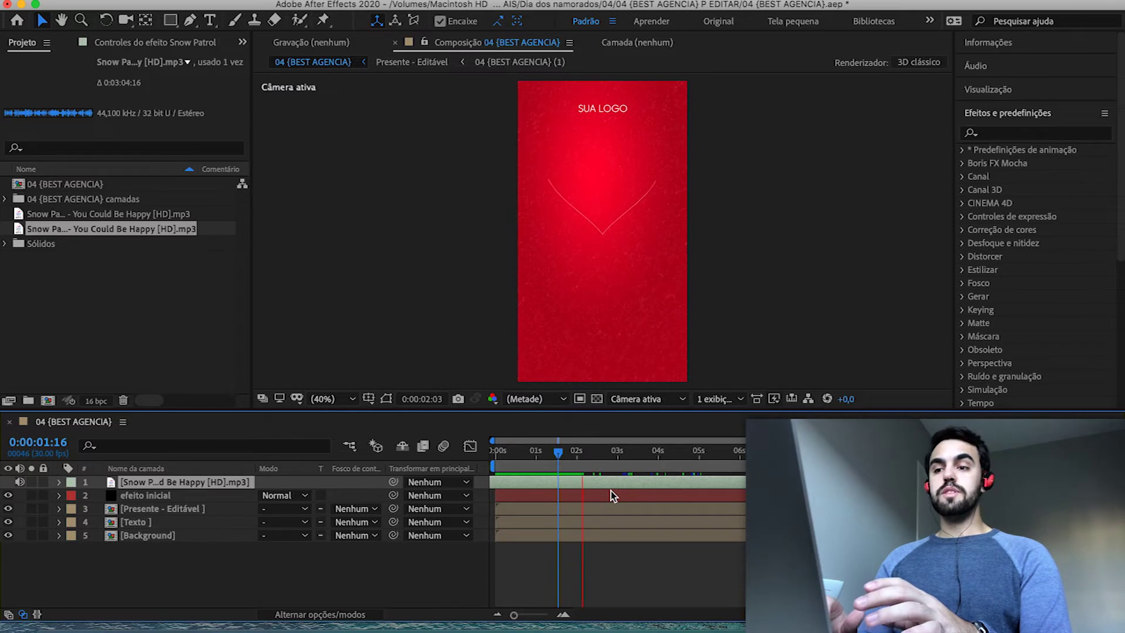
{"action": "key", "text": "space"}
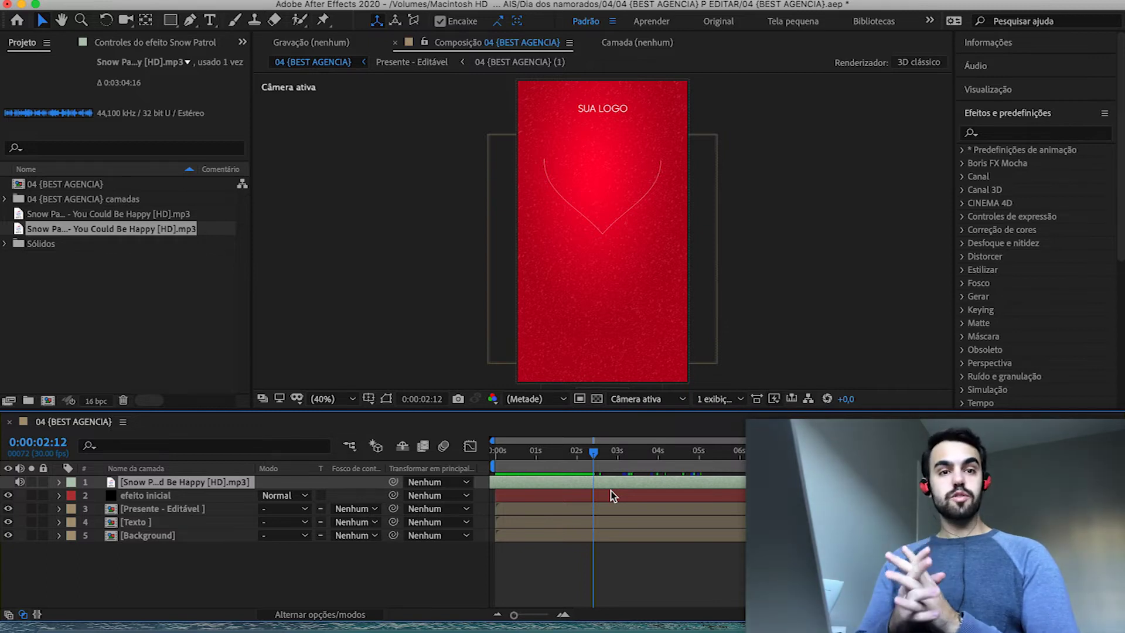
{"action": "key", "text": "Home"}
{"action": "left_click", "coordinate": [444, 447]}
{"action": "key", "text": "space"}
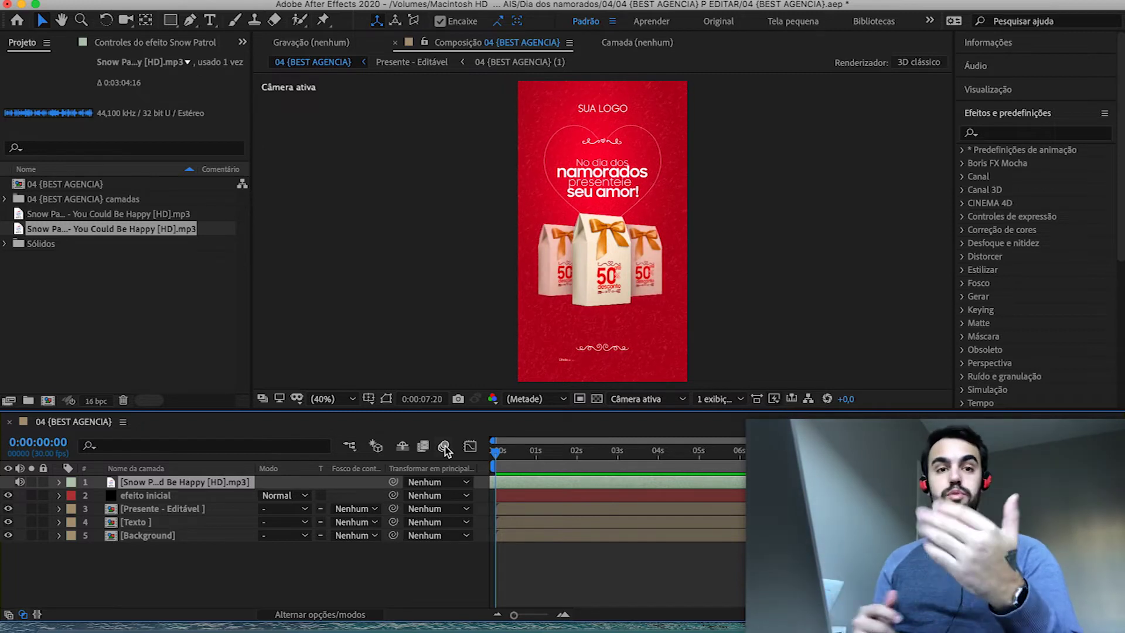
{"action": "key", "text": "space"}
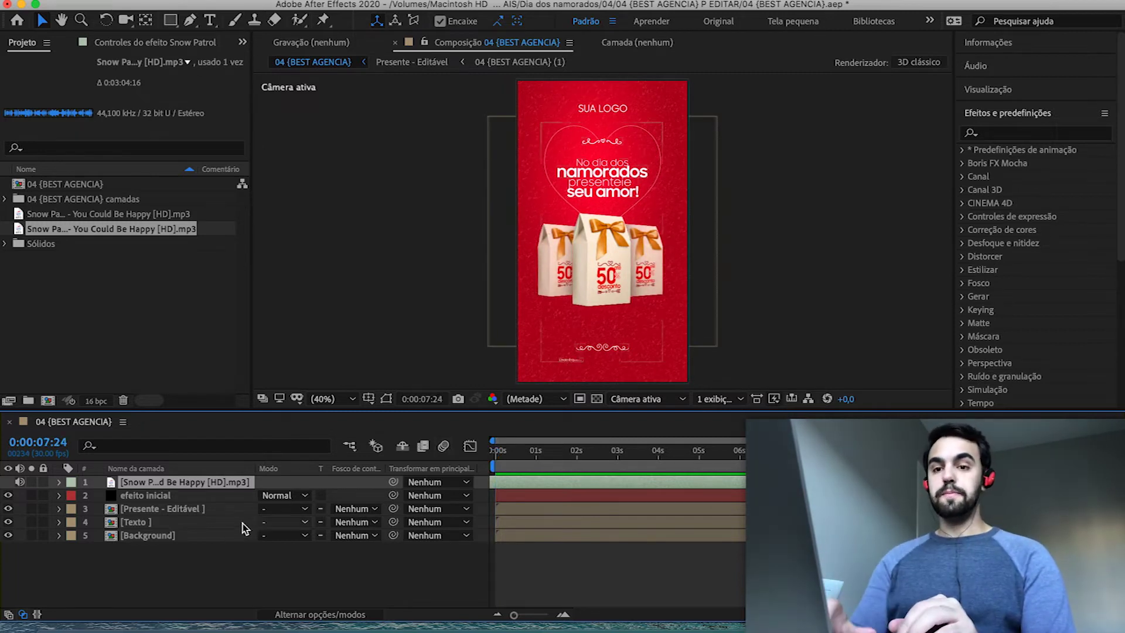
- Inspect the Background and Texto precompositions and return to the main 04 {BEST AGENCIA} composition
{"action": "left_click", "coordinate": [157, 537]}
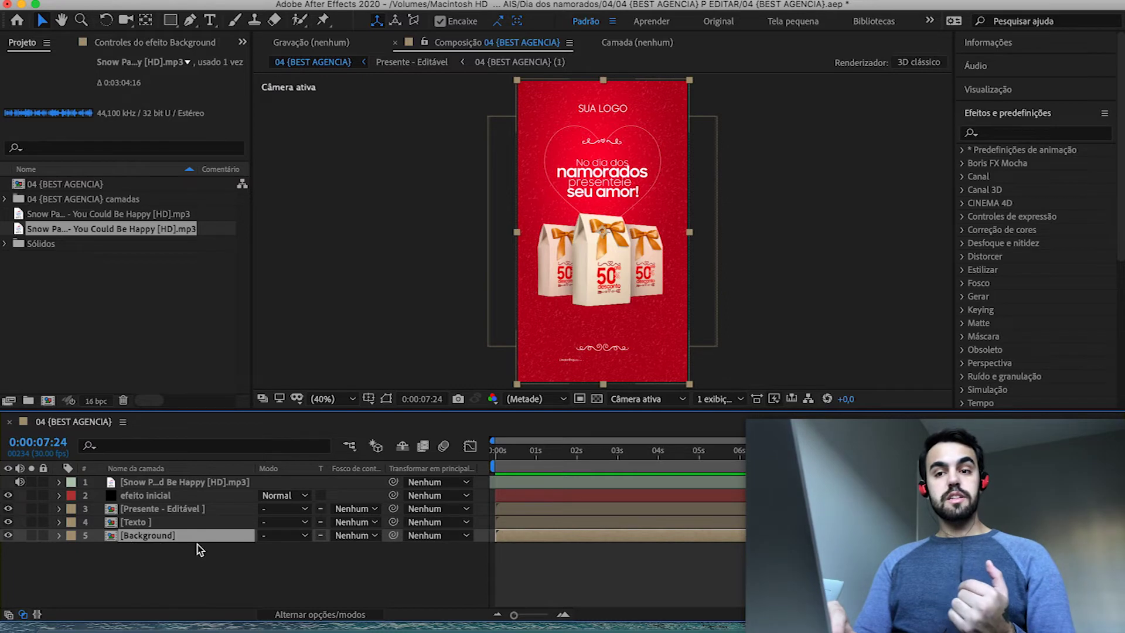
{"action": "double_click", "coordinate": [141, 538]}
{"action": "left_click", "coordinate": [180, 499]}
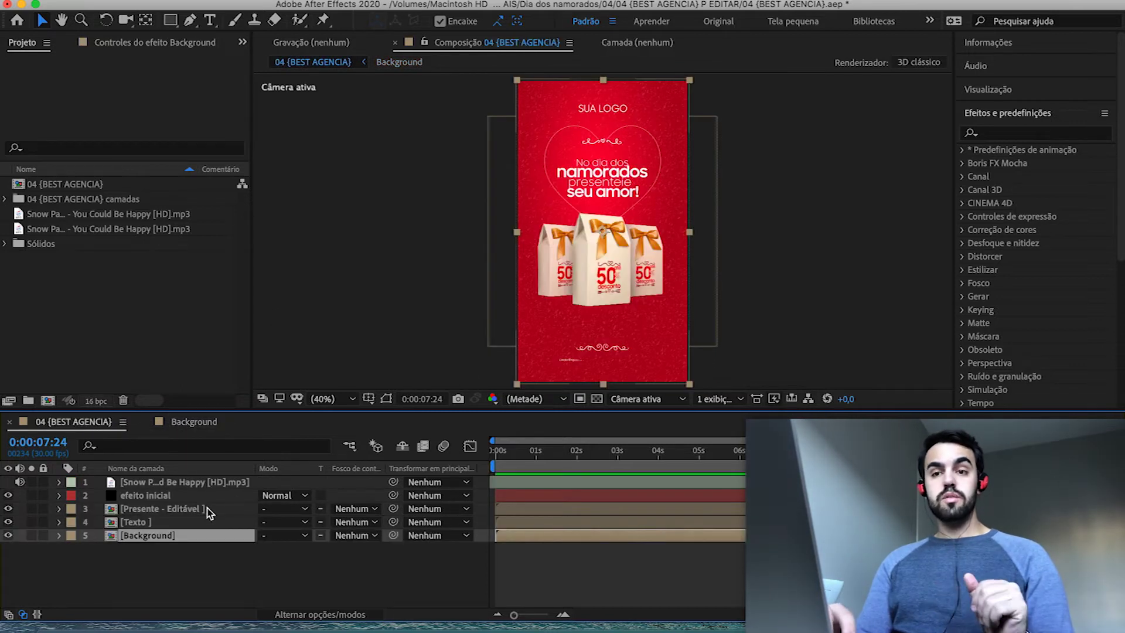
{"action": "double_click", "coordinate": [141, 523]}
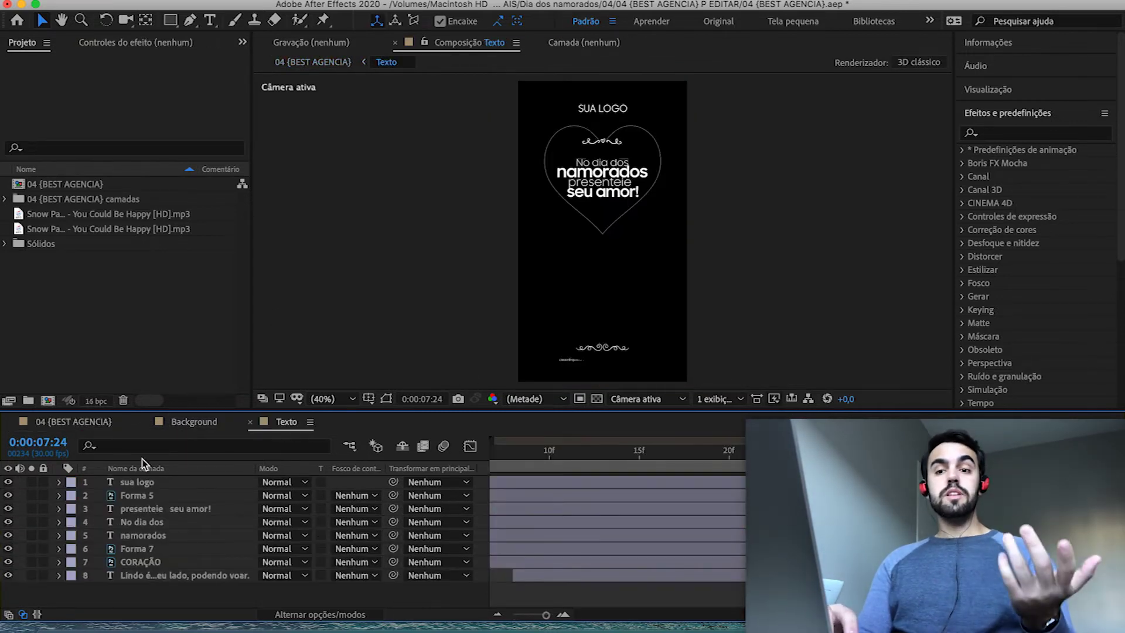
{"action": "left_click", "coordinate": [82, 422]}
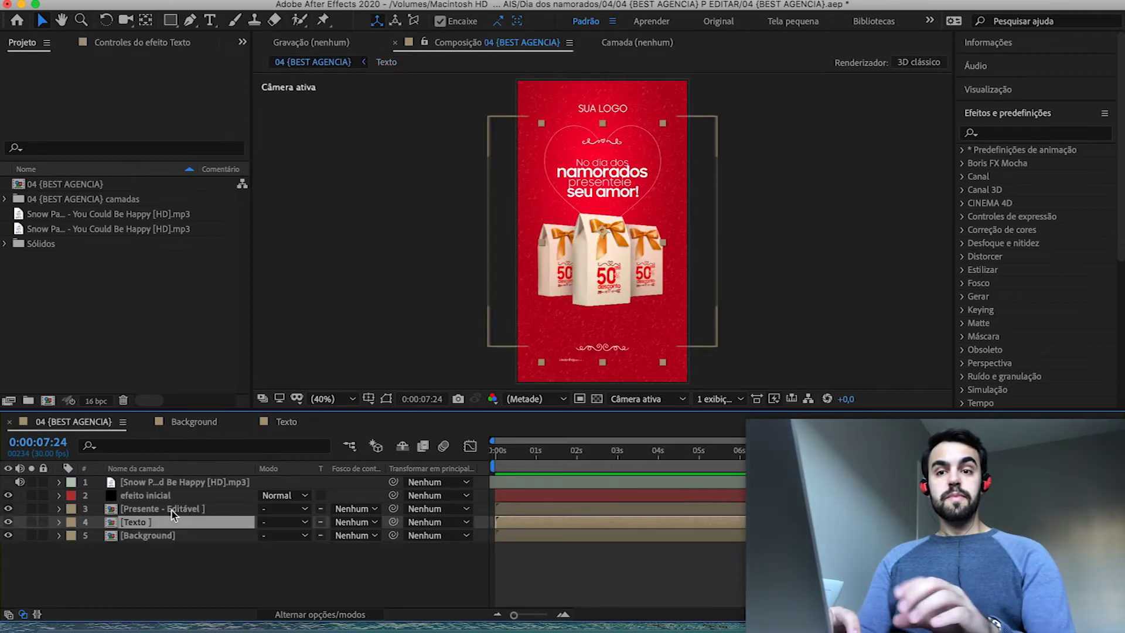
- Open the Texto precomposition and examine which text each layer controls and when each layer starts across the full timeline
{"action": "double_click", "coordinate": [121, 526]}
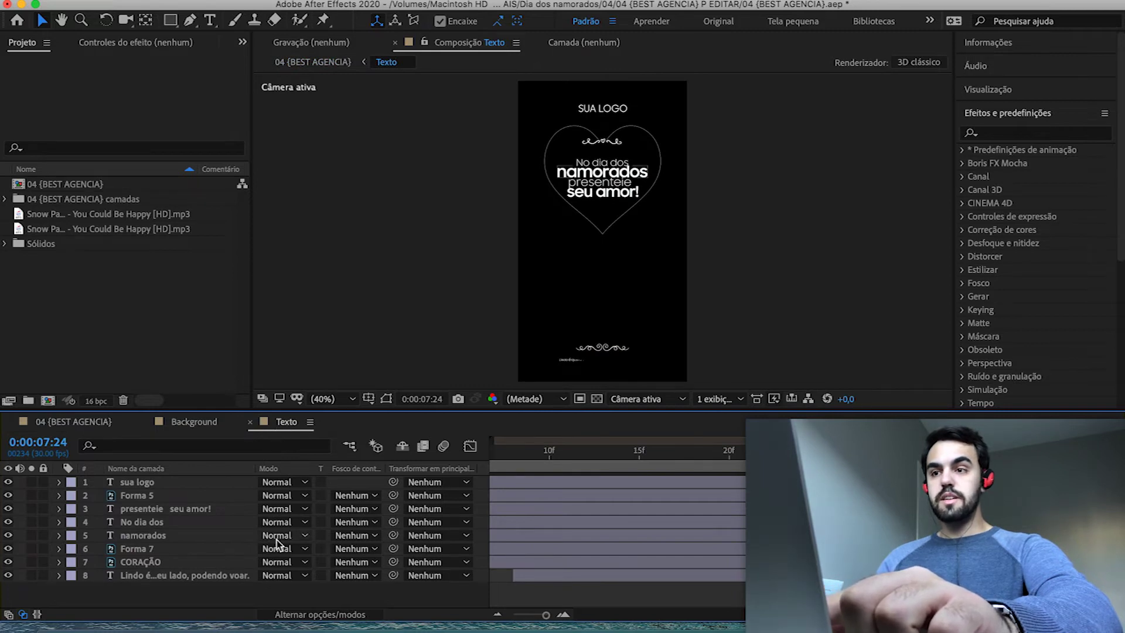
{"action": "left_click", "coordinate": [121, 578]}
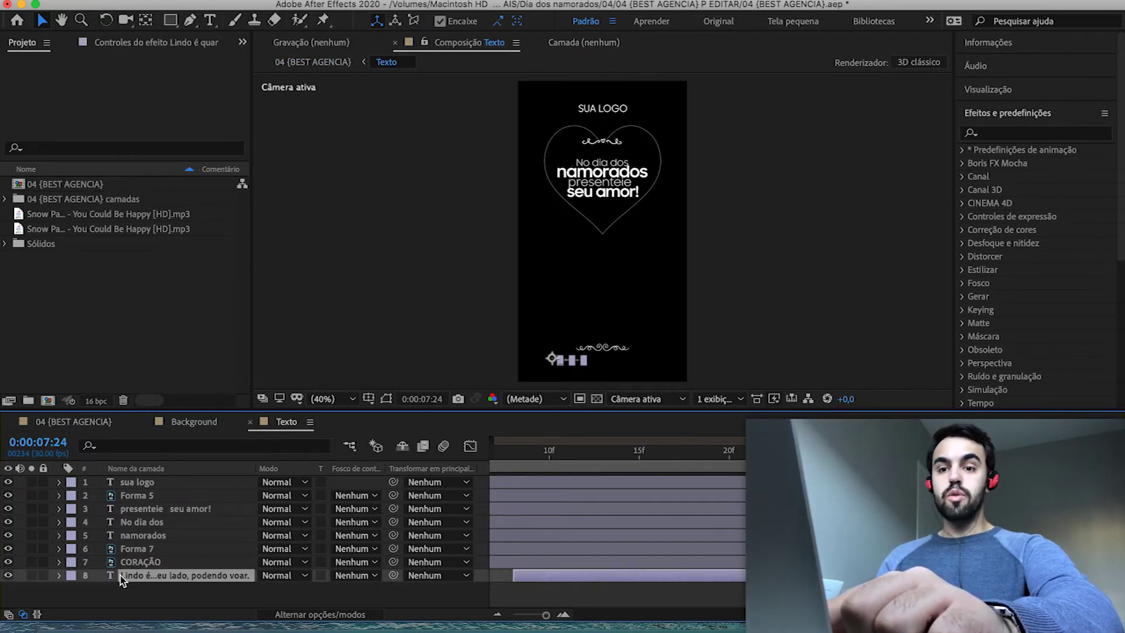
{"action": "left_click", "coordinate": [136, 536]}
{"action": "left_click", "coordinate": [137, 525]}
{"action": "left_click", "coordinate": [141, 510]}
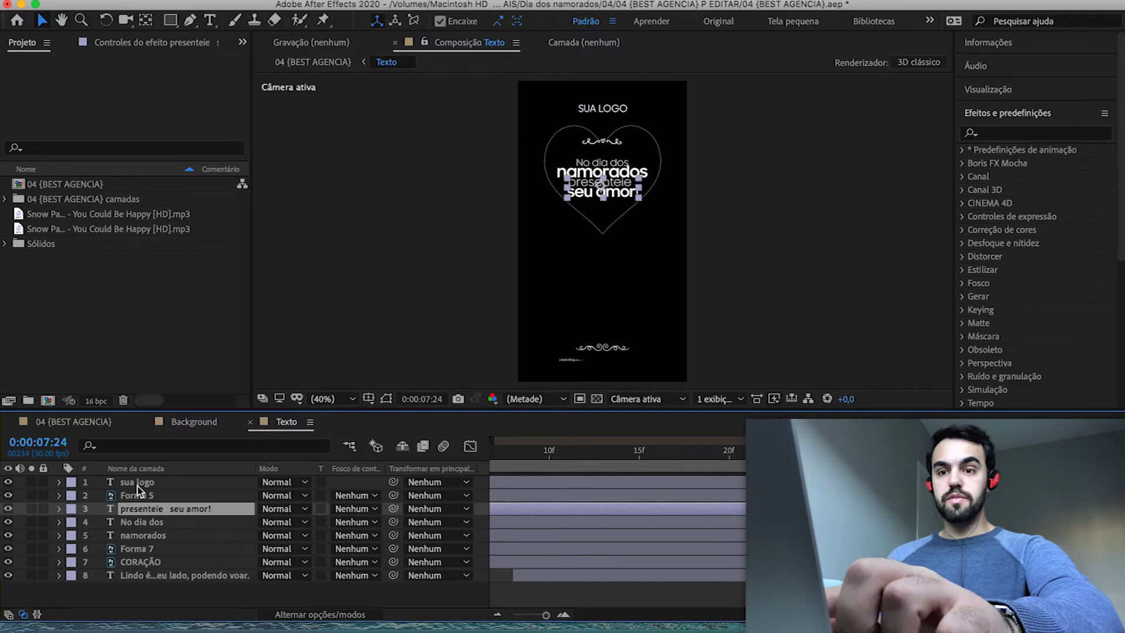
{"action": "left_click", "coordinate": [140, 485]}
{"action": "left_click", "coordinate": [140, 573]}
{"action": "left_click", "coordinate": [143, 536]}
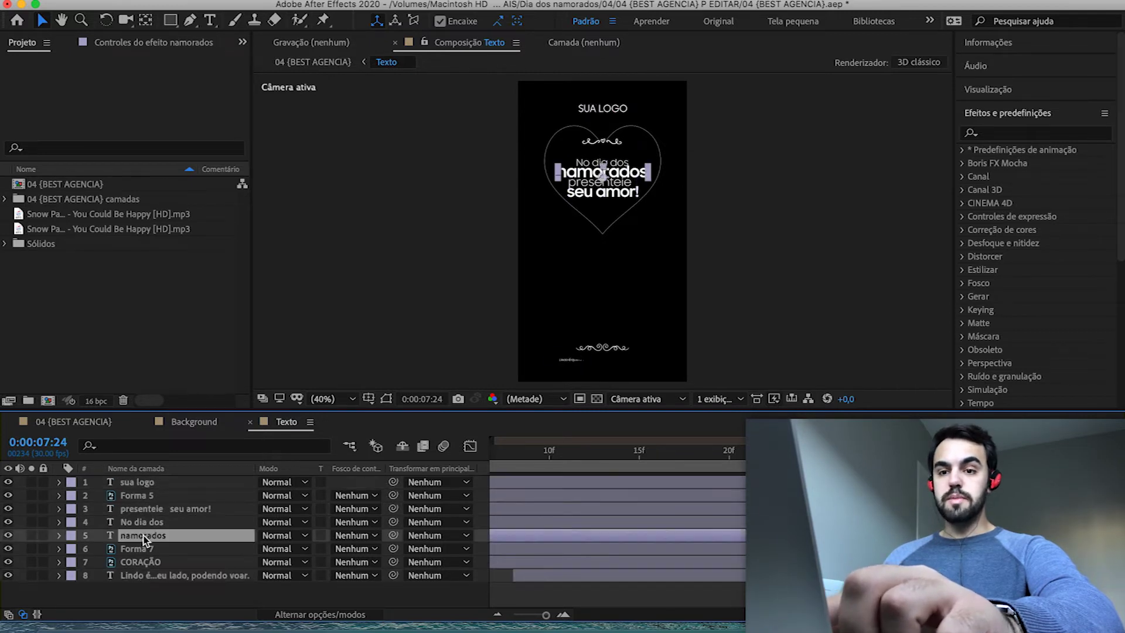
{"action": "left_click", "coordinate": [143, 523]}
{"action": "left_click", "coordinate": [147, 510]}
{"action": "left_click", "coordinate": [143, 486]}
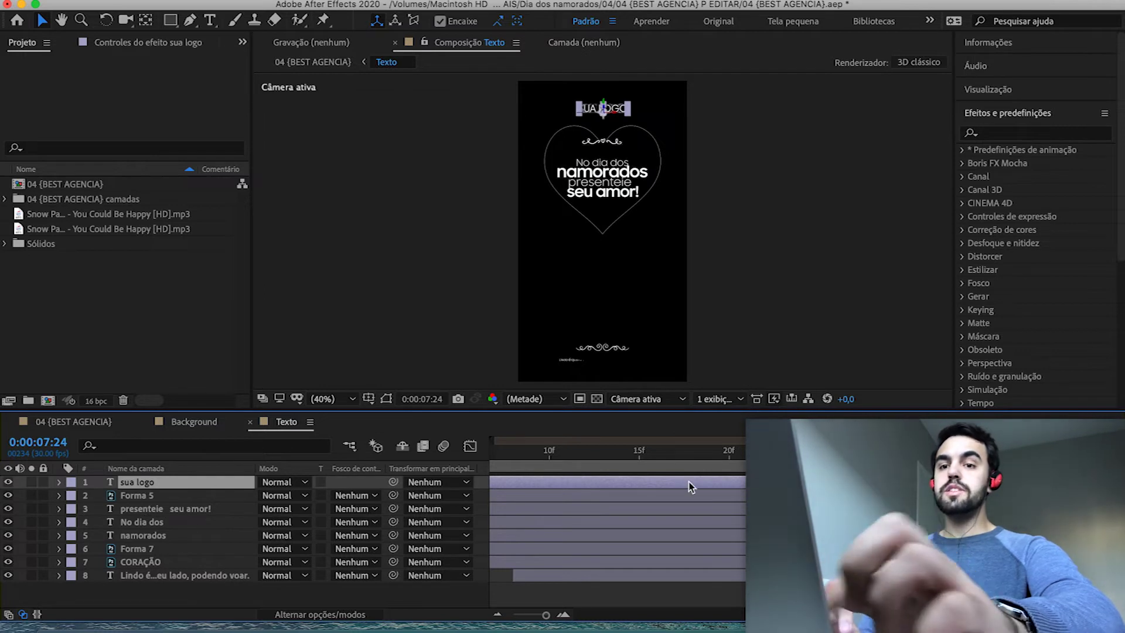
{"action": "key", "text": "semicolon"}
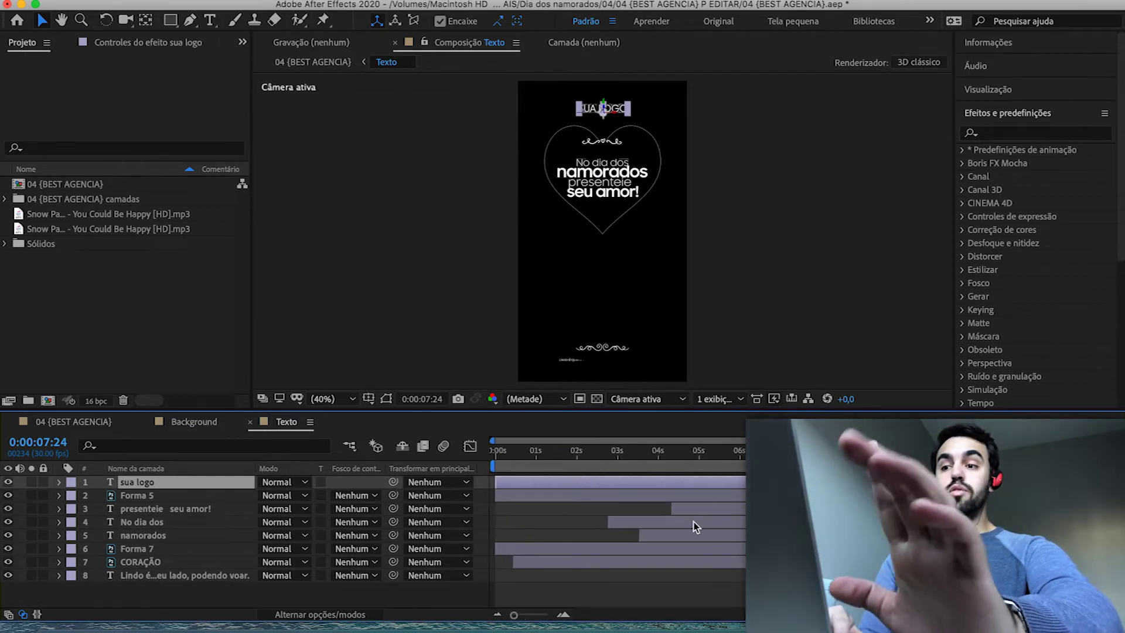
{"action": "left_click", "coordinate": [656, 564]}
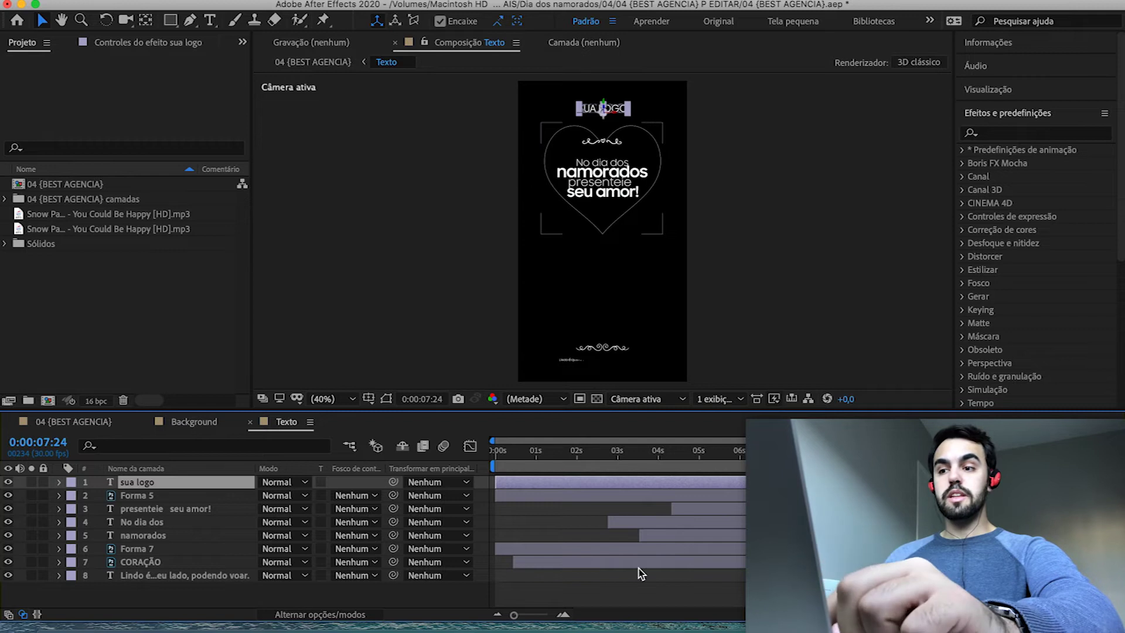
{"action": "left_click", "coordinate": [385, 287]}
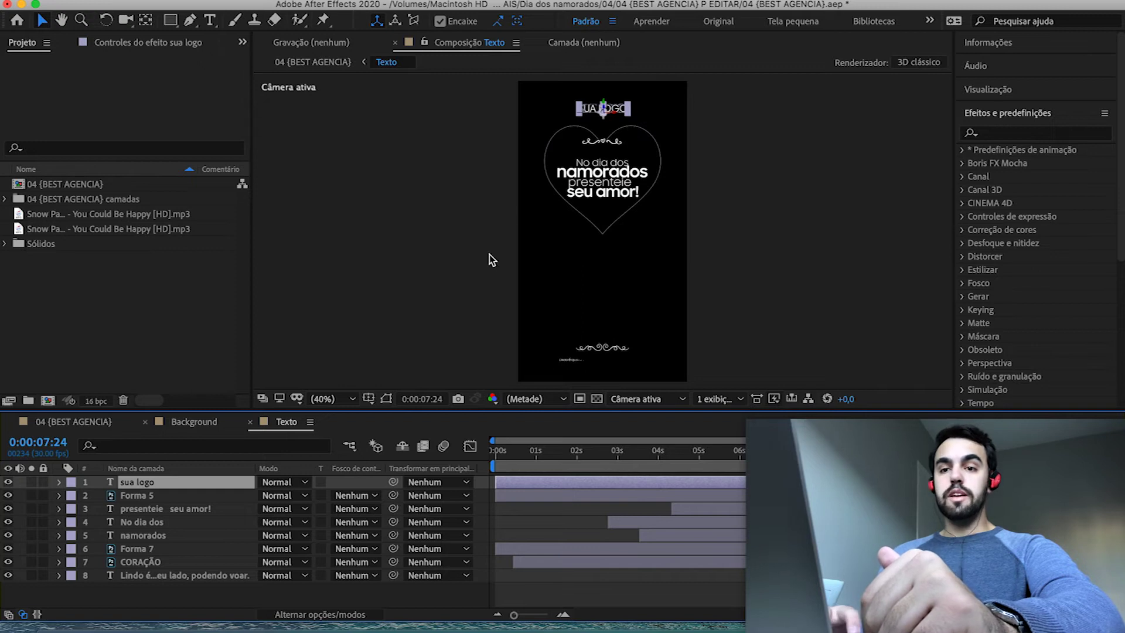
- Replace the "SUA LOGO" placeholder text above the heart with "AGENCIA BEST"
{"action": "left_click", "coordinate": [615, 112]}
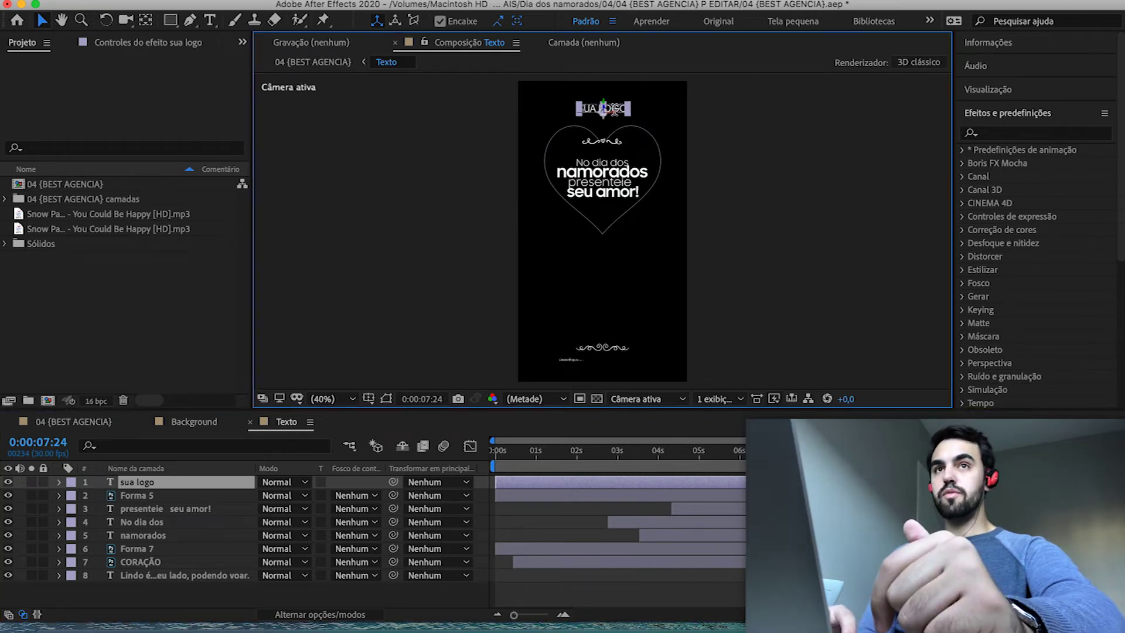
{"action": "double_click", "coordinate": [615, 112]}
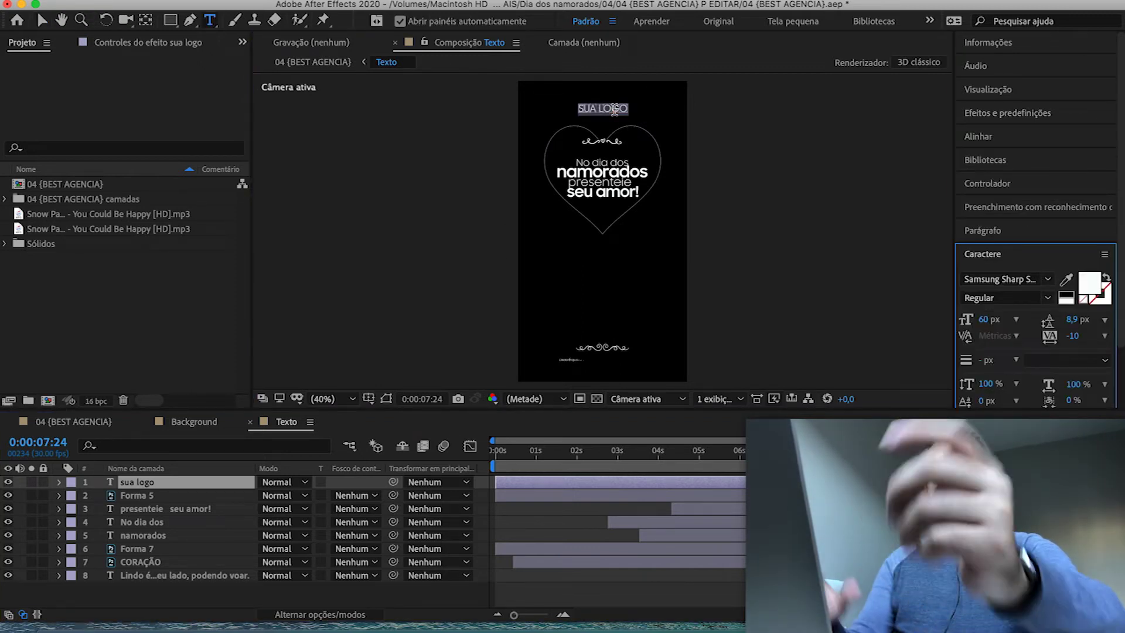
{"action": "type", "text": "AGE"}
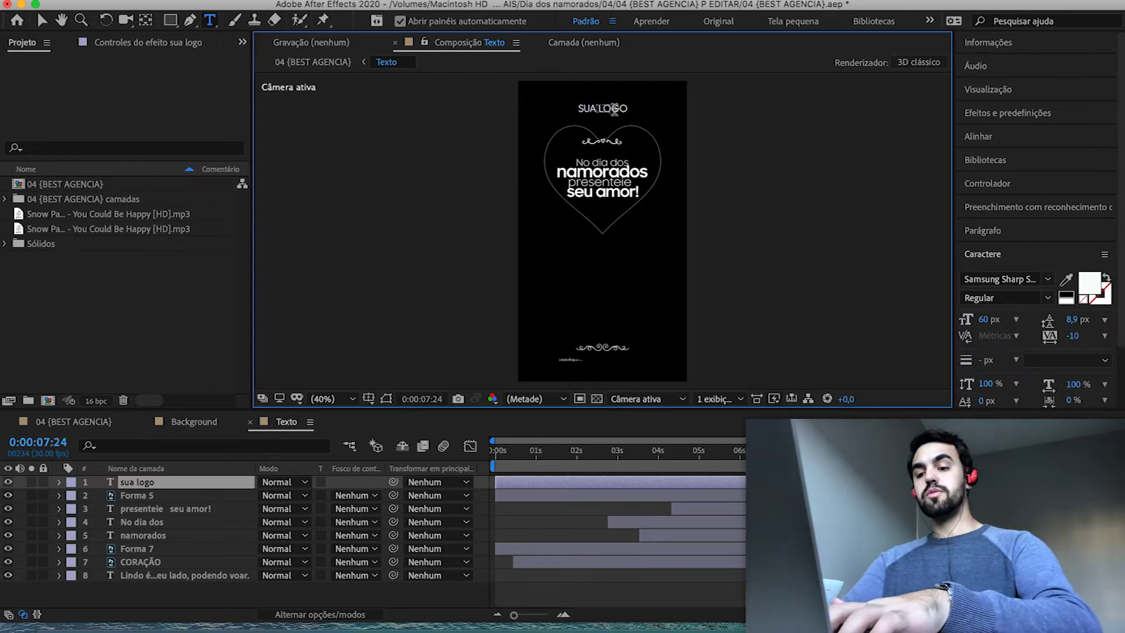
{"action": "type", "text": "NCIA"}
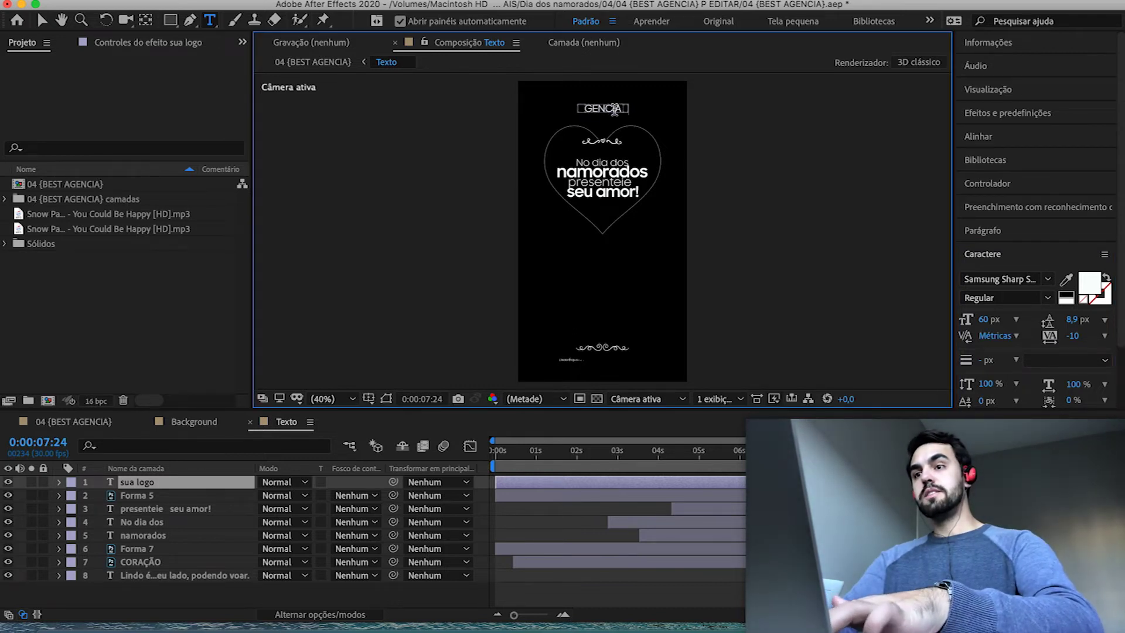
{"action": "type", "text": " BENCIA BEST"}
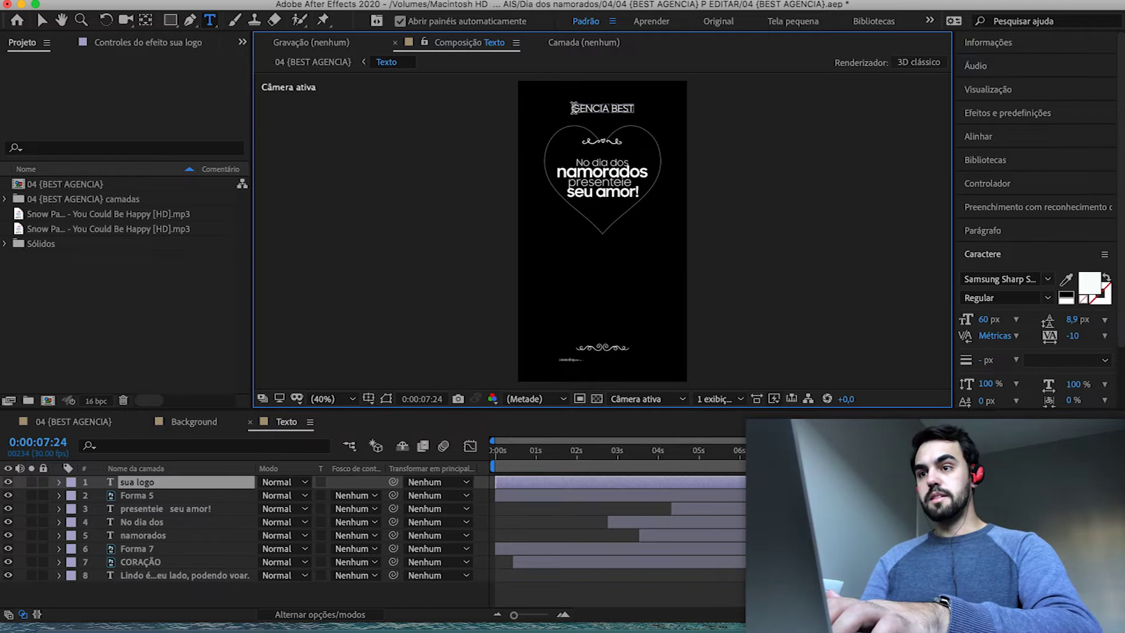
{"action": "key", "text": "Escape"}
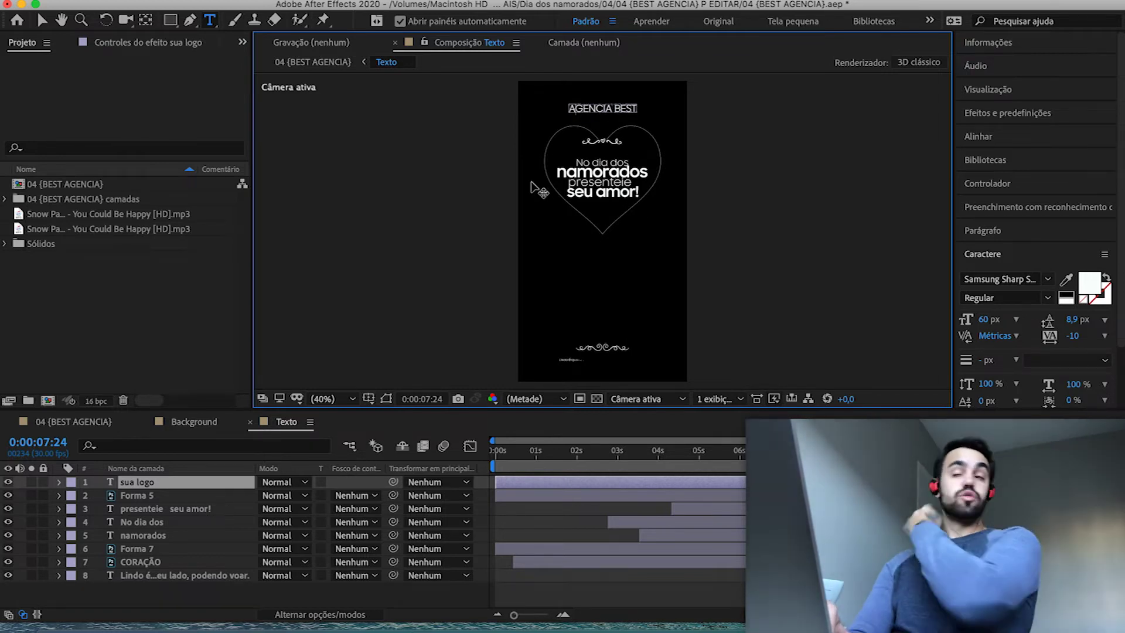
- Change the "No dia dos" text layer inside the heart to read "NESSE DIA DOS"
{"action": "left_click", "coordinate": [170, 511]}
{"action": "left_click", "coordinate": [159, 527]}
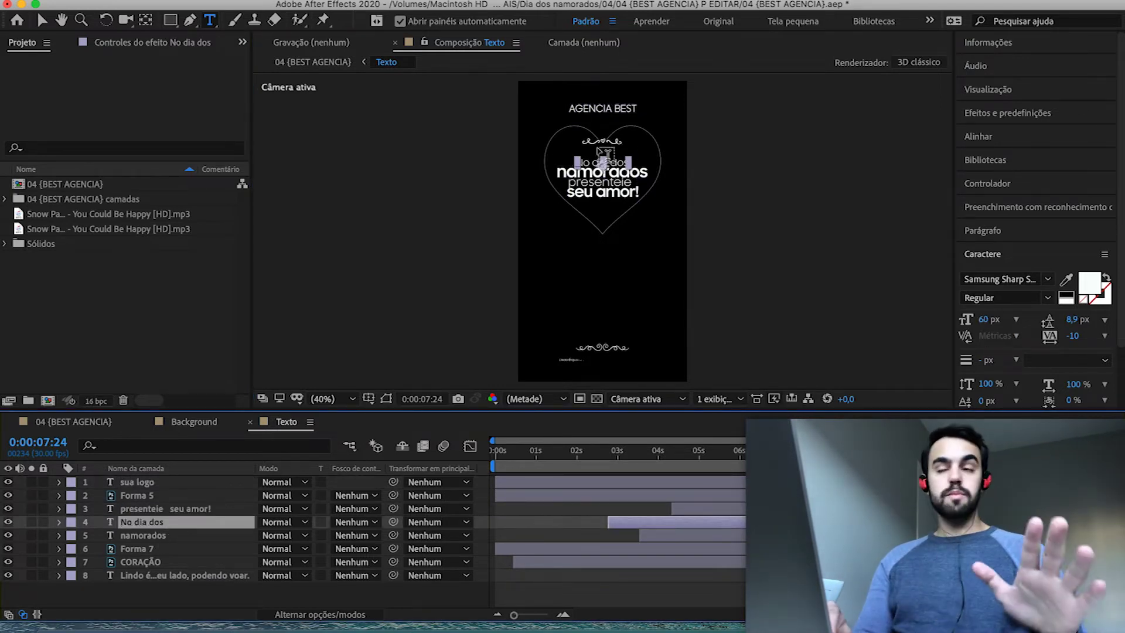
{"action": "left_click", "coordinate": [585, 163]}
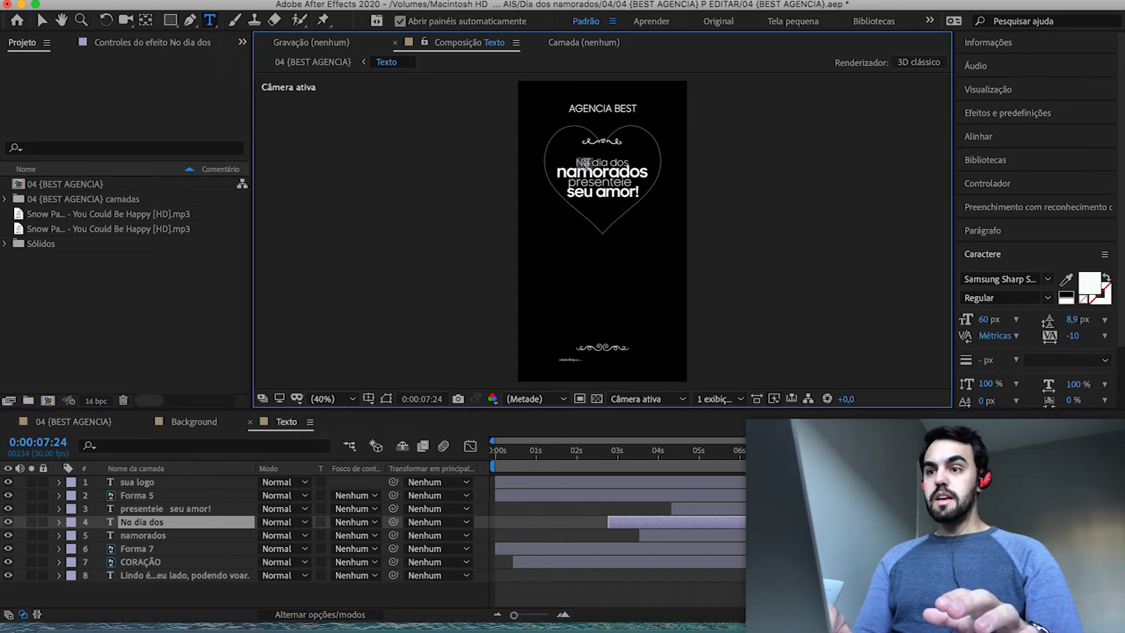
{"action": "triple_click", "coordinate": [585, 163]}
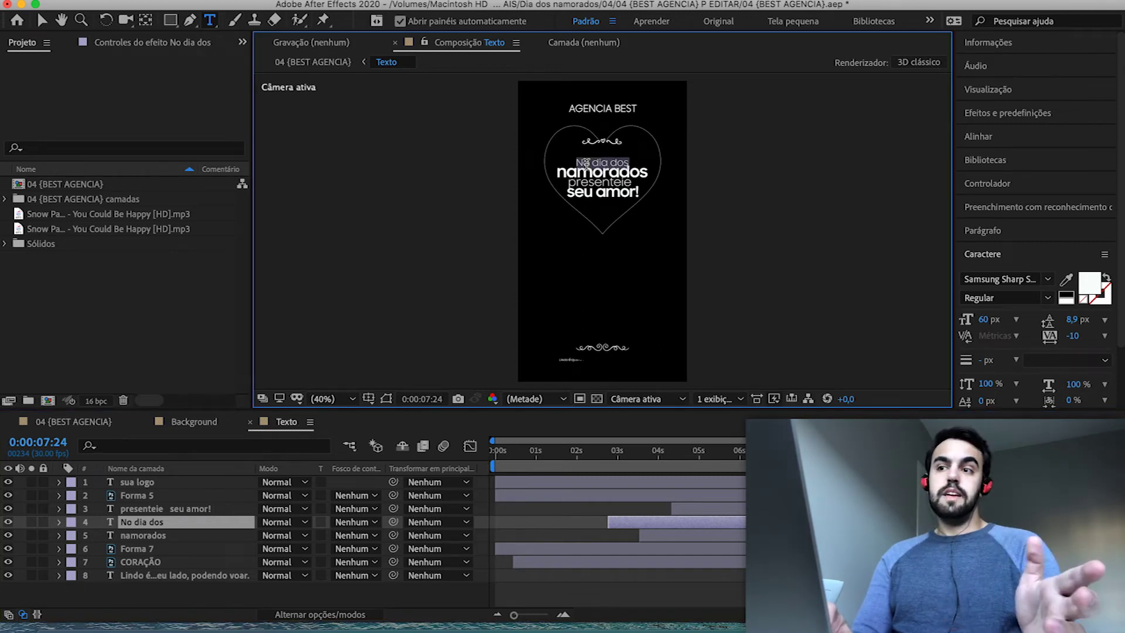
{"action": "left_click", "coordinate": [586, 163]}
{"action": "type", "text": "NESSE"}
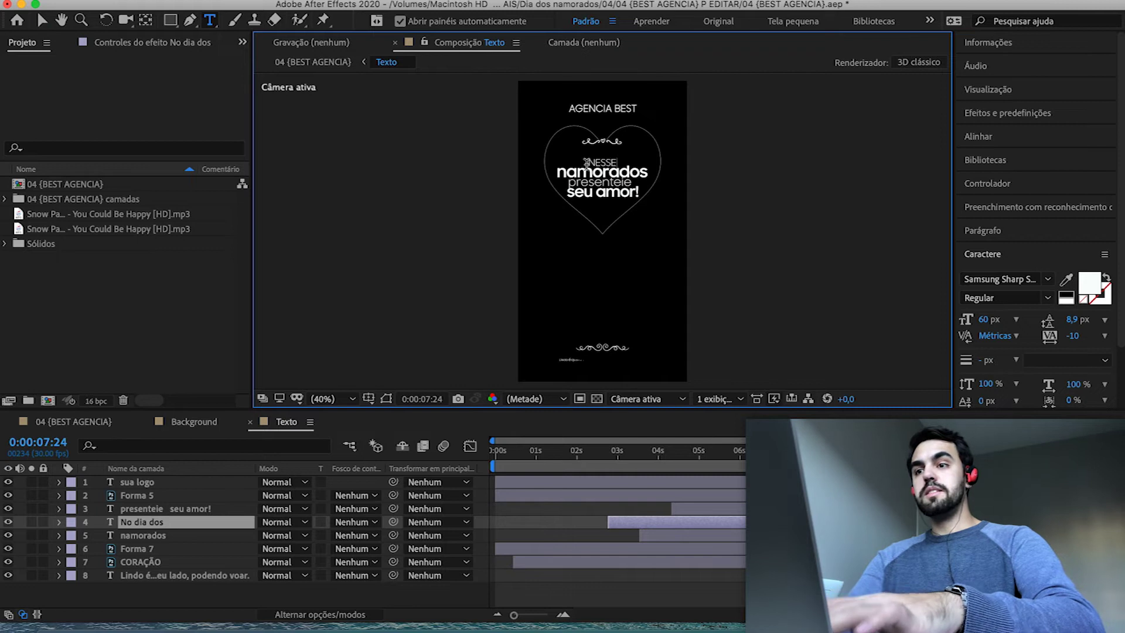
{"action": "type", "text": " DIA DOS"}
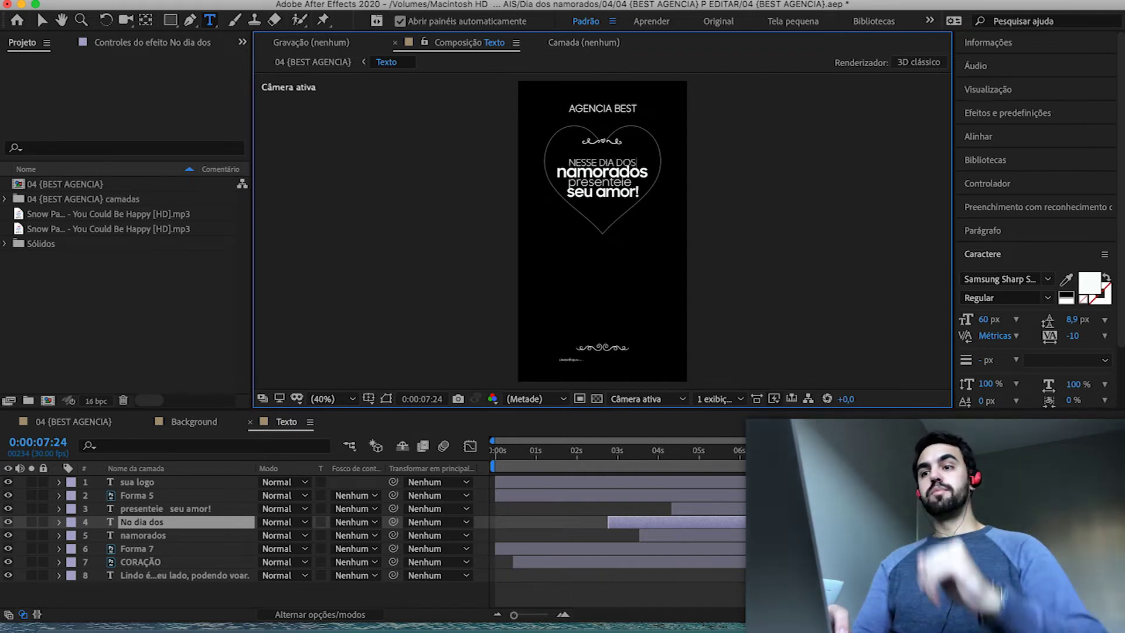
- Preview the edited Texto animation from its first frame with display updating enabled, finishing on the composition's last frame
{"action": "left_click_drag", "start_coordinate": [720, 456], "coordinate": [486, 449]}
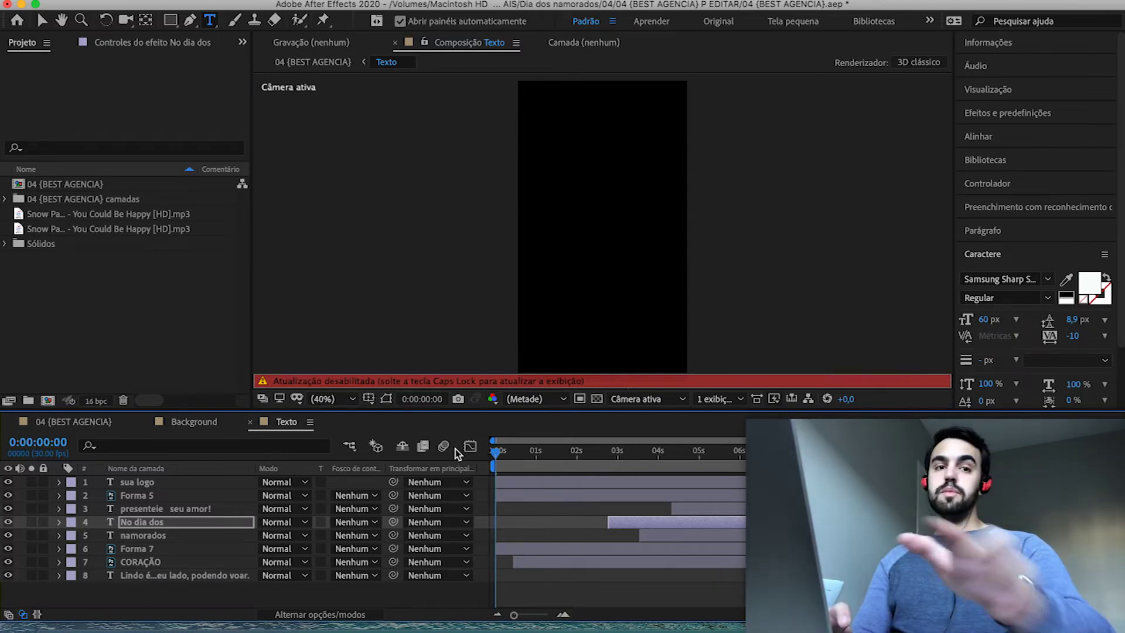
{"action": "key", "text": "Caps_Lock"}
{"action": "key", "text": "space"}
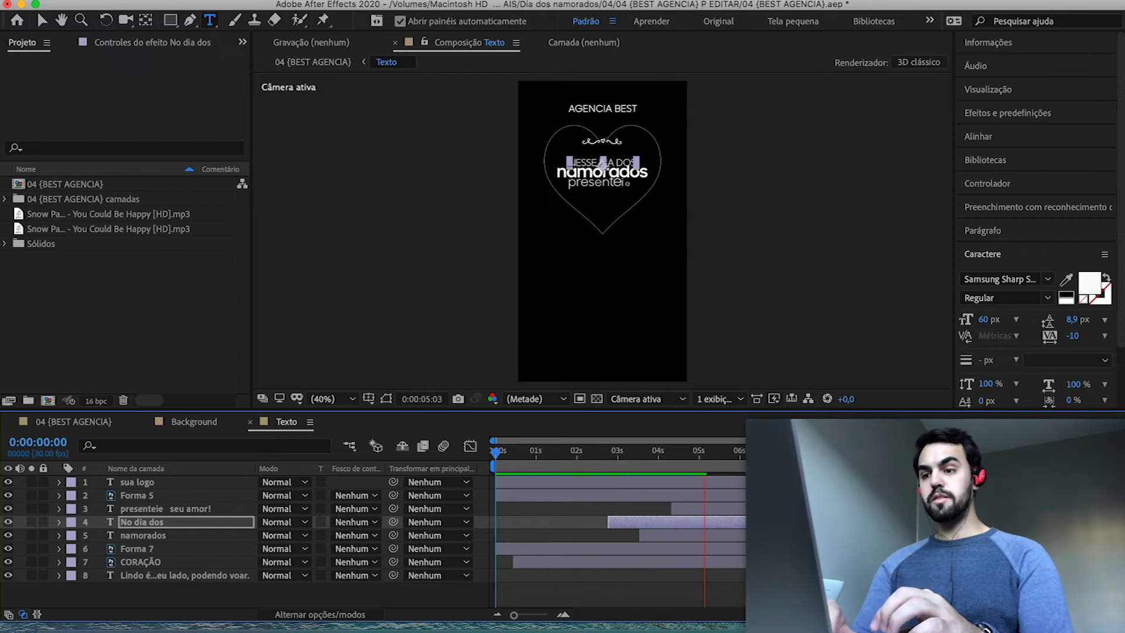
{"action": "key", "text": "space"}
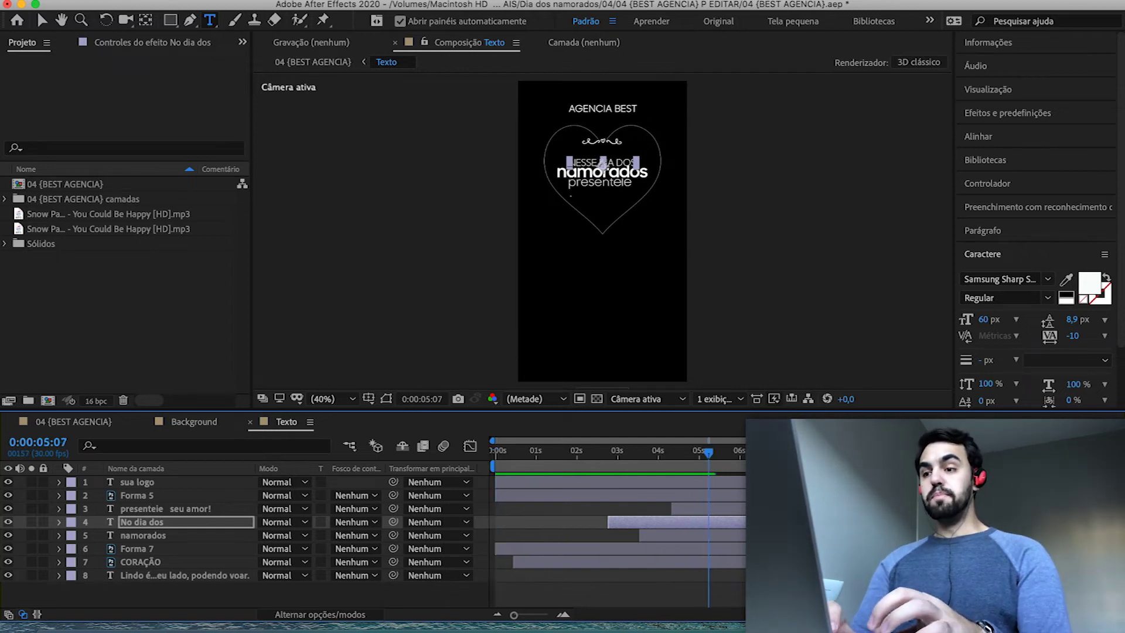
{"action": "key", "text": "End"}
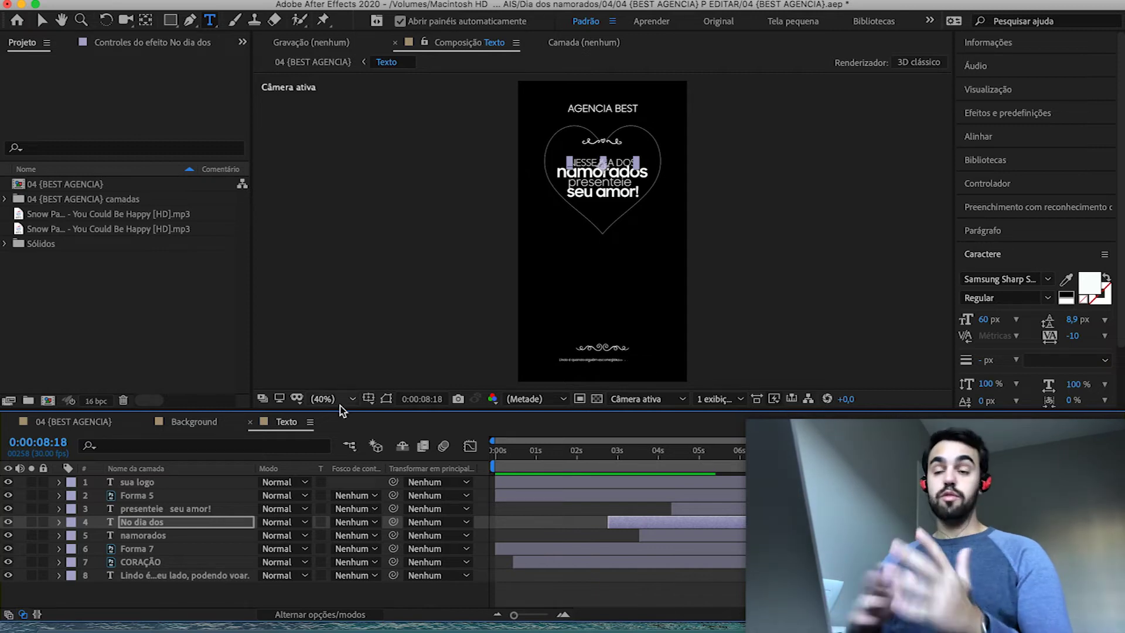
- Close the Texto and Background compositions and open the Presente - Editável precomposition from the main composition
{"action": "left_click", "coordinate": [249, 423]}
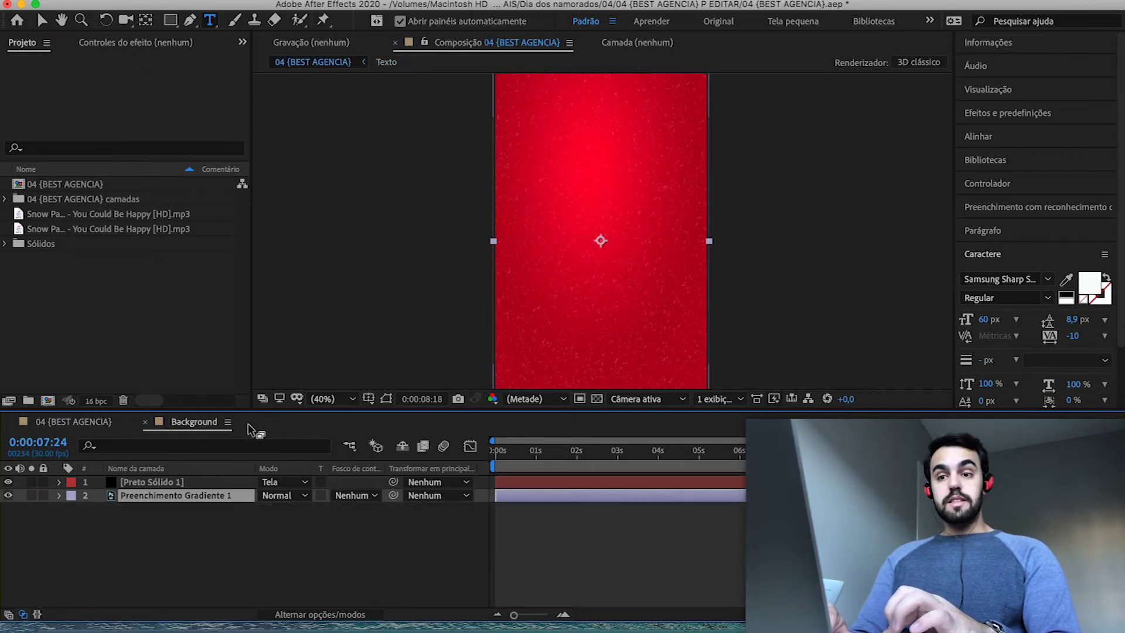
{"action": "left_click", "coordinate": [145, 423]}
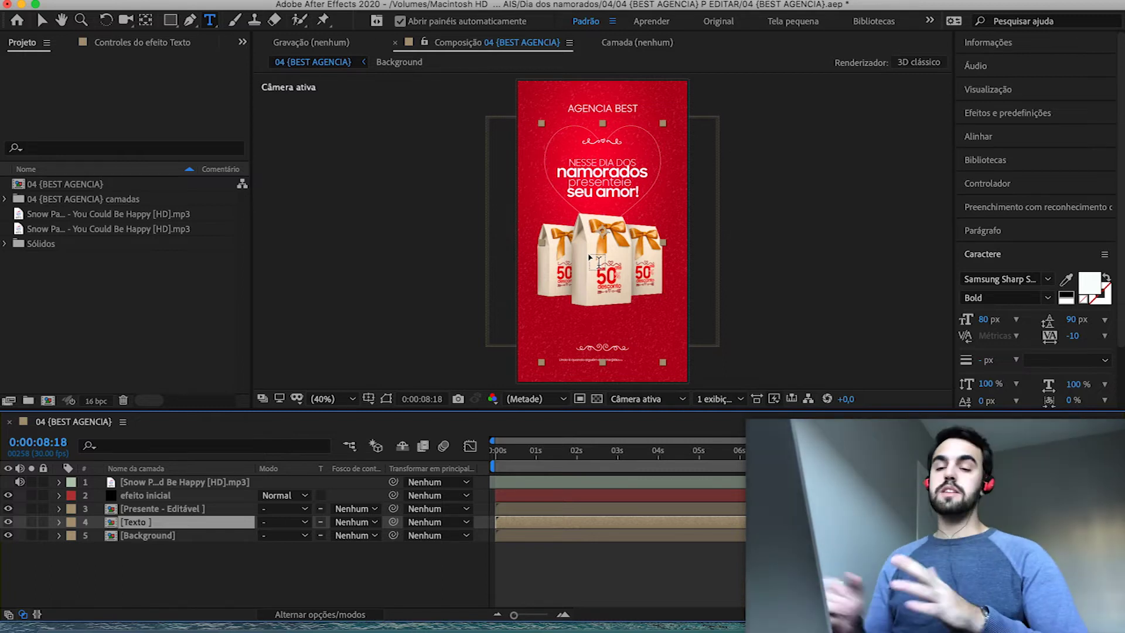
{"action": "left_click", "coordinate": [137, 510]}
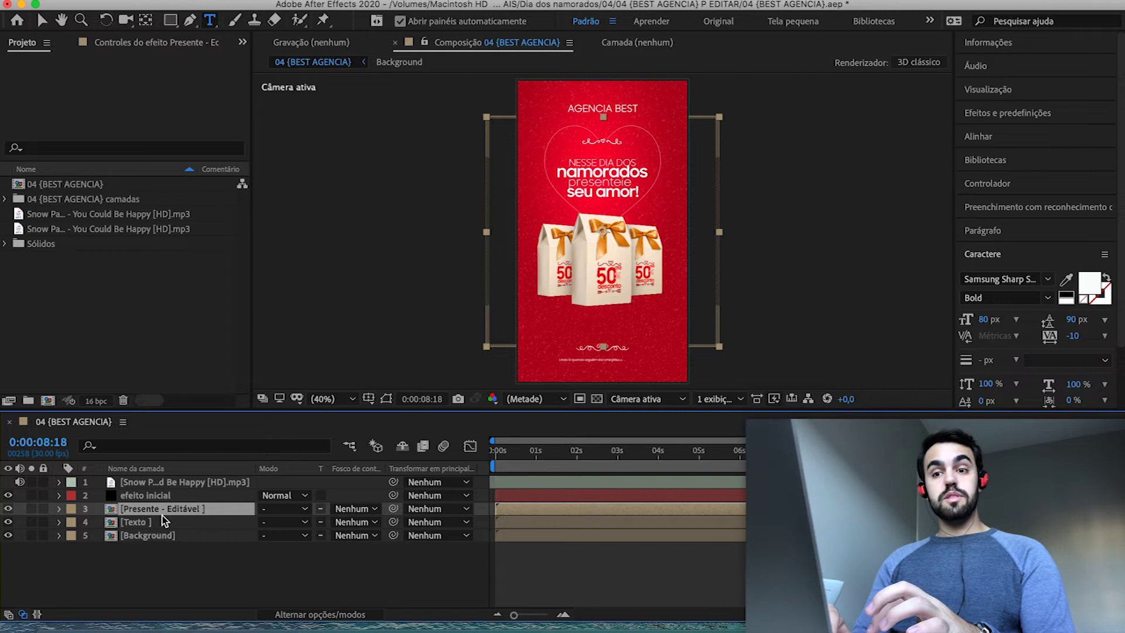
{"action": "double_click", "coordinate": [161, 510]}
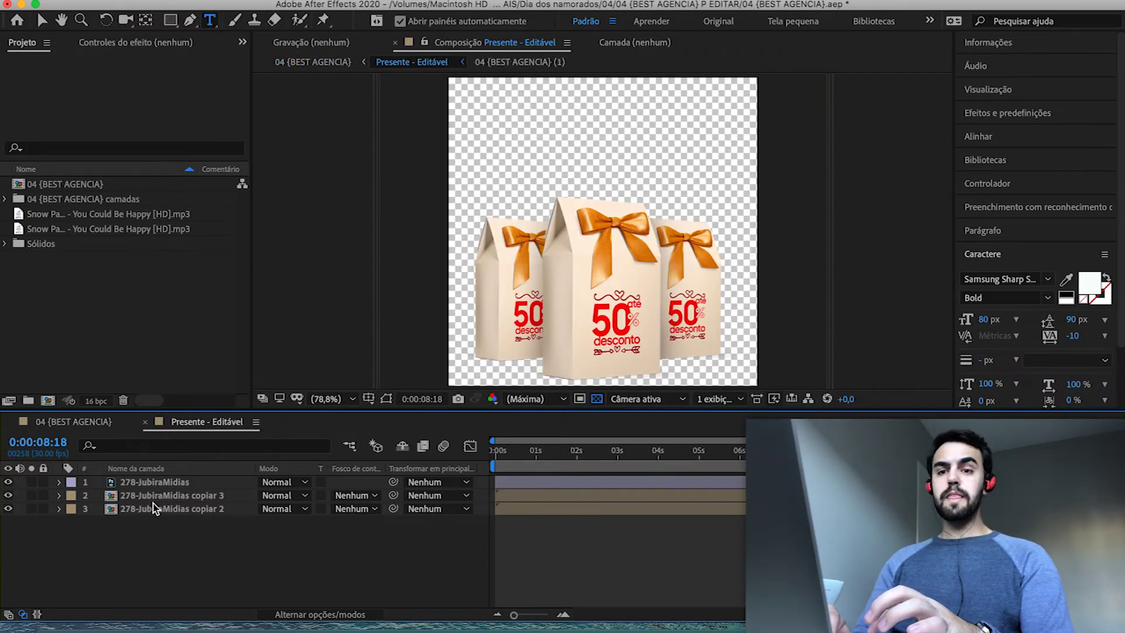
- Pre-compose the 278-JubiraMidias layer as "278-JubiraMidias Composição 1", leaving all attributes in Presente - Editável, and open the new composition
{"action": "left_click", "coordinate": [157, 483]}
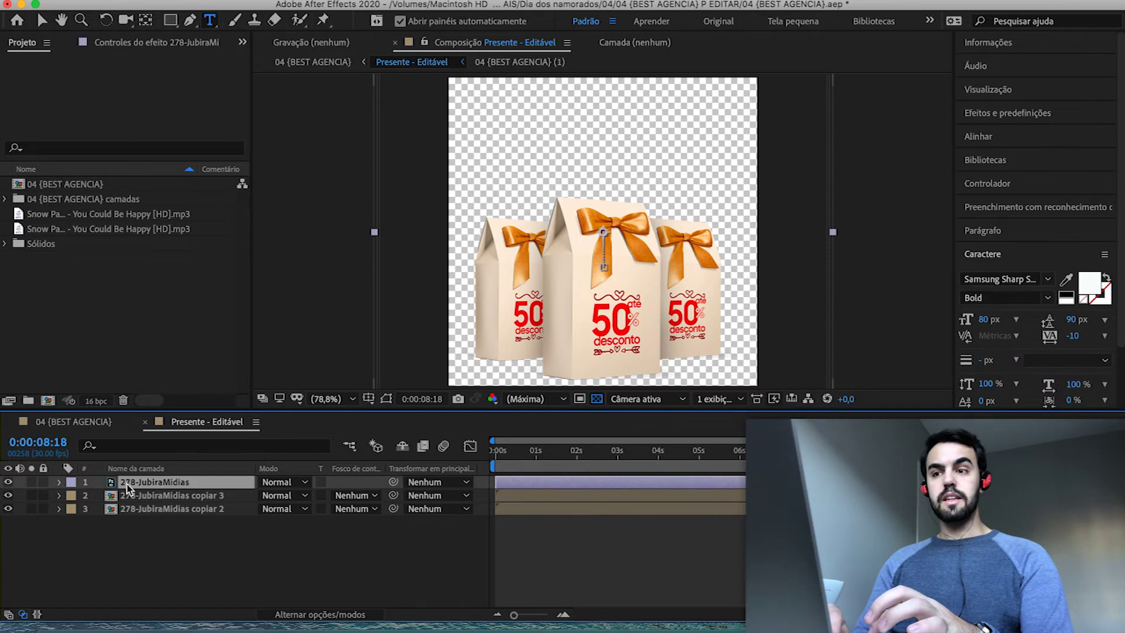
{"action": "right_click", "coordinate": [187, 488]}
{"action": "left_click", "coordinate": [243, 560]}
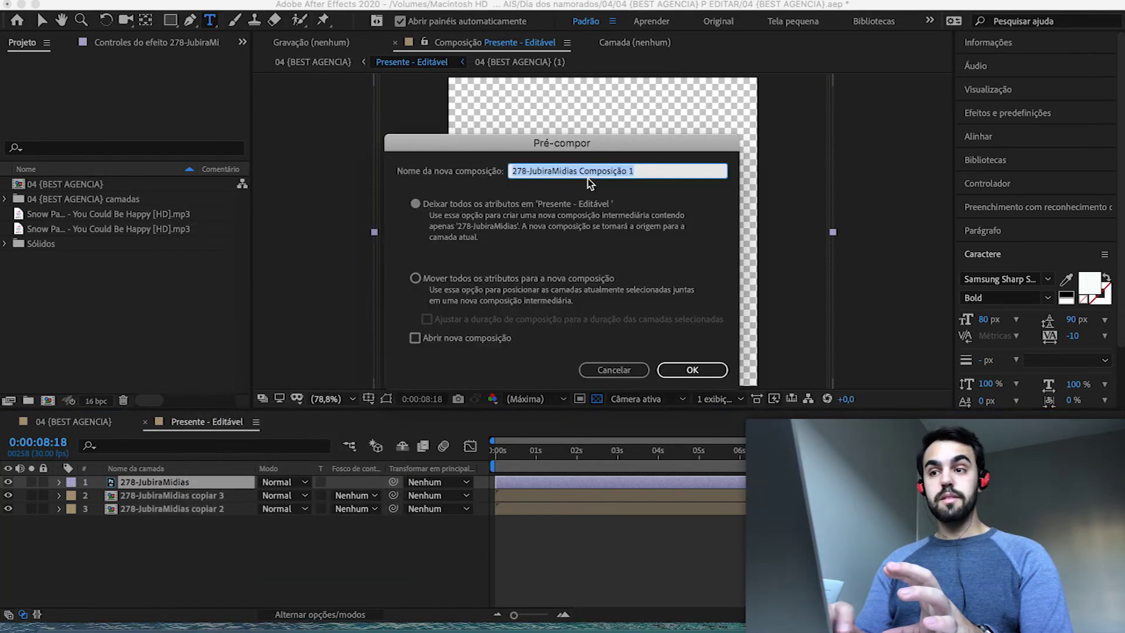
{"action": "left_click", "coordinate": [694, 372]}
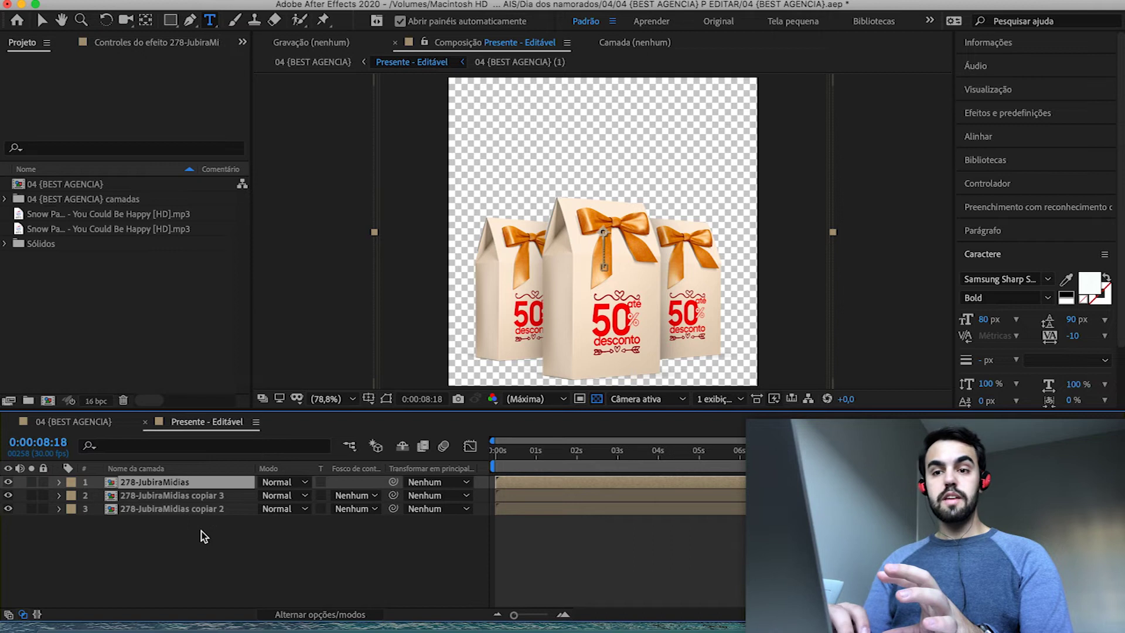
{"action": "double_click", "coordinate": [147, 484]}
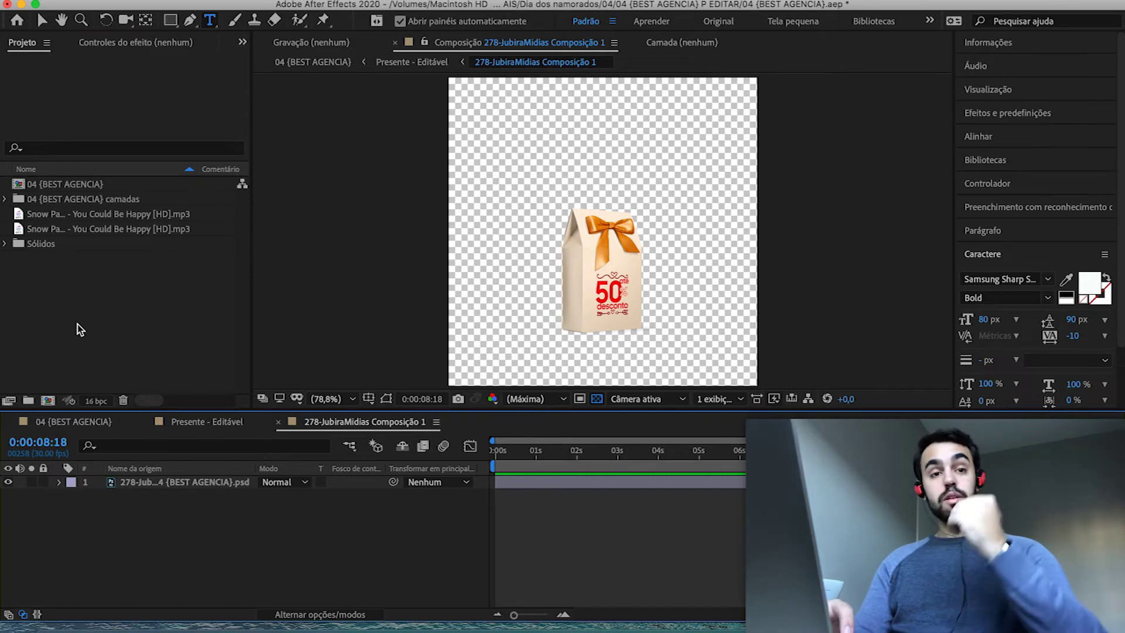
- Add 8841_282519_20190605123358.png from the Mesa folder to 278-JubiraMidias Composição 1 and delete its original gift-bag PSD layer
{"action": "left_click", "coordinate": [50, 622]}
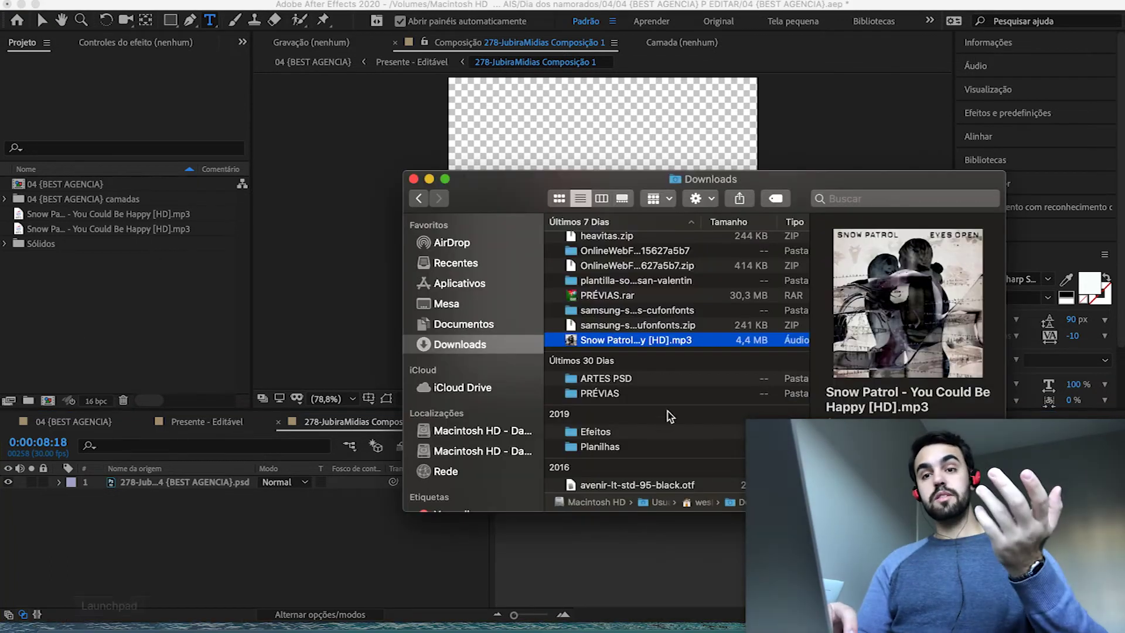
{"action": "right_click", "coordinate": [448, 304]}
{"action": "left_click", "coordinate": [434, 306]}
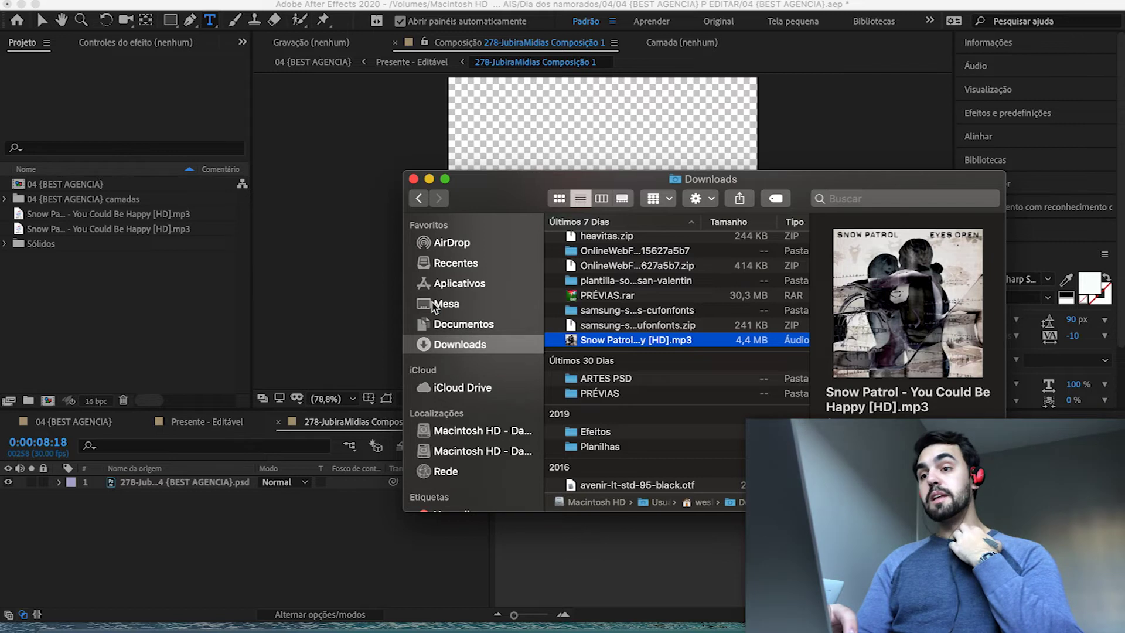
{"action": "left_click", "coordinate": [434, 306]}
{"action": "scroll", "coordinate": [717, 349], "scroll_direction": "up", "scroll_amount": 10}
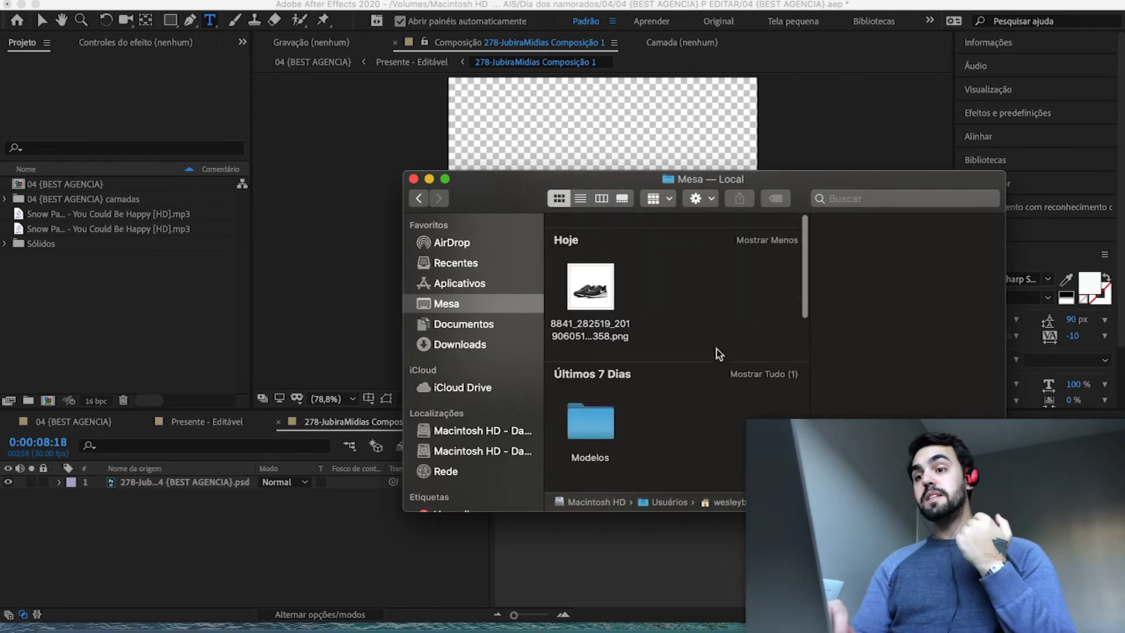
{"action": "left_click", "coordinate": [592, 279]}
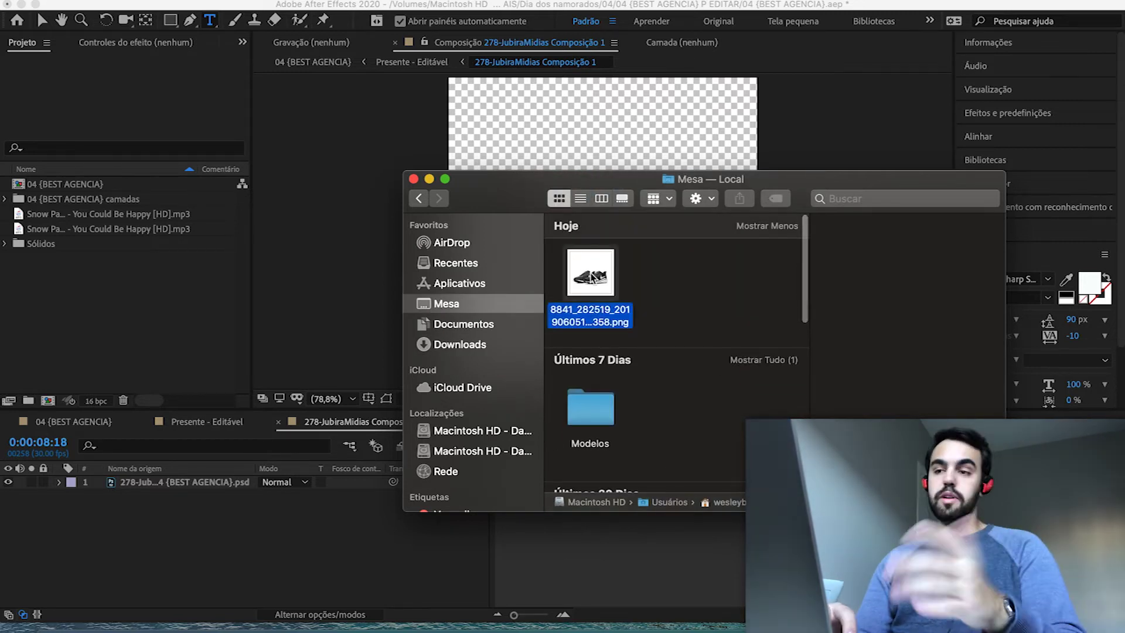
{"action": "left_click_drag", "start_coordinate": [592, 279], "coordinate": [110, 548]}
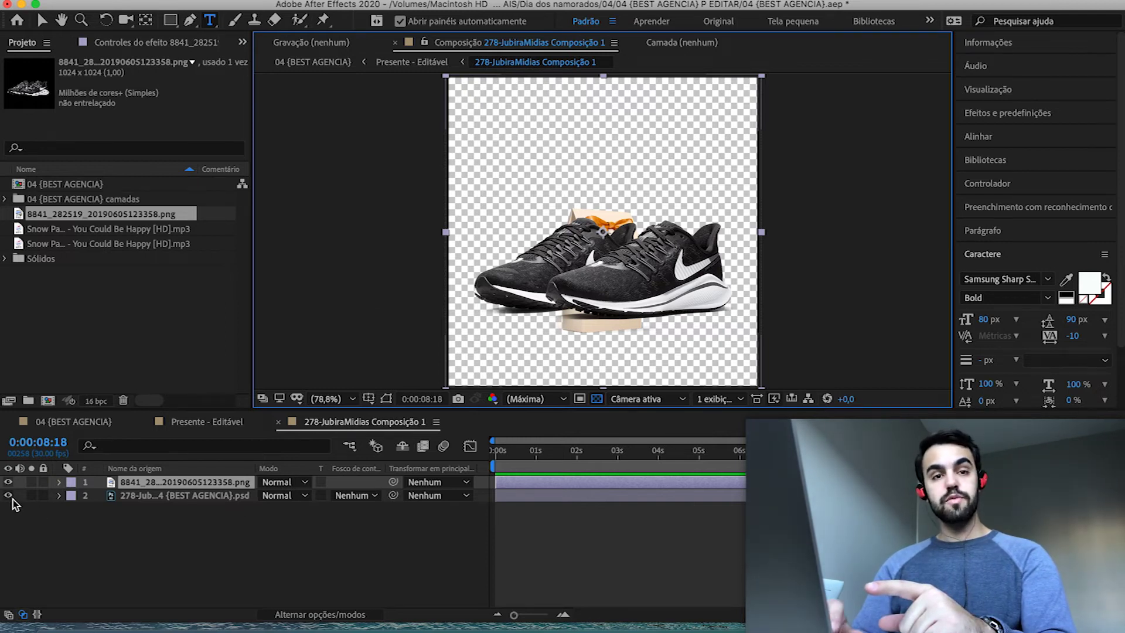
{"action": "left_click", "coordinate": [176, 497]}
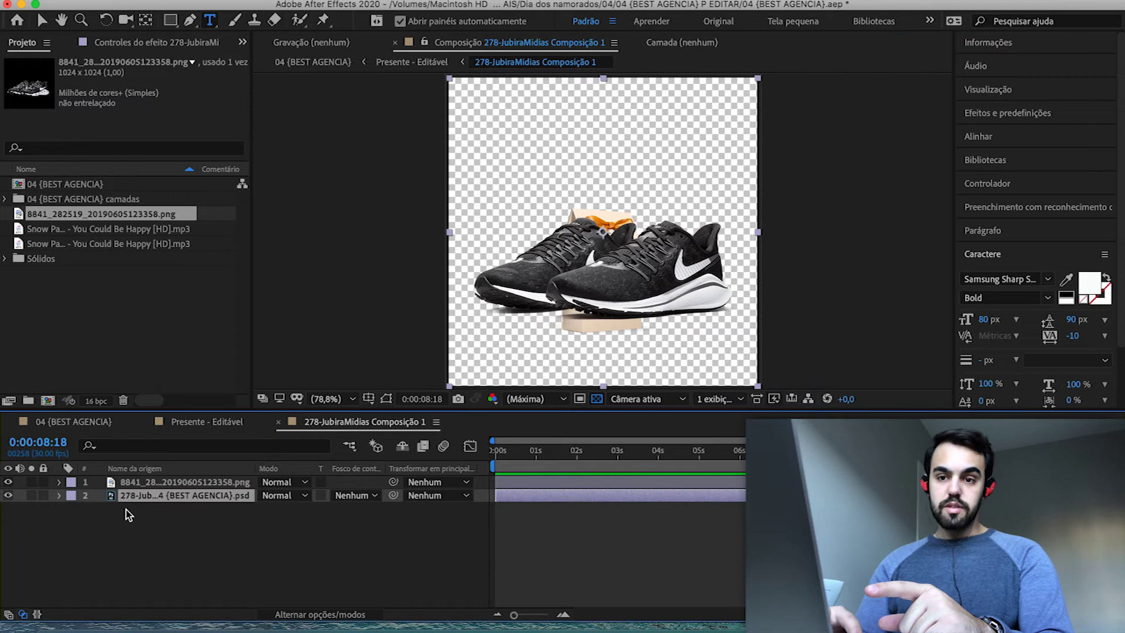
{"action": "key", "text": "Delete"}
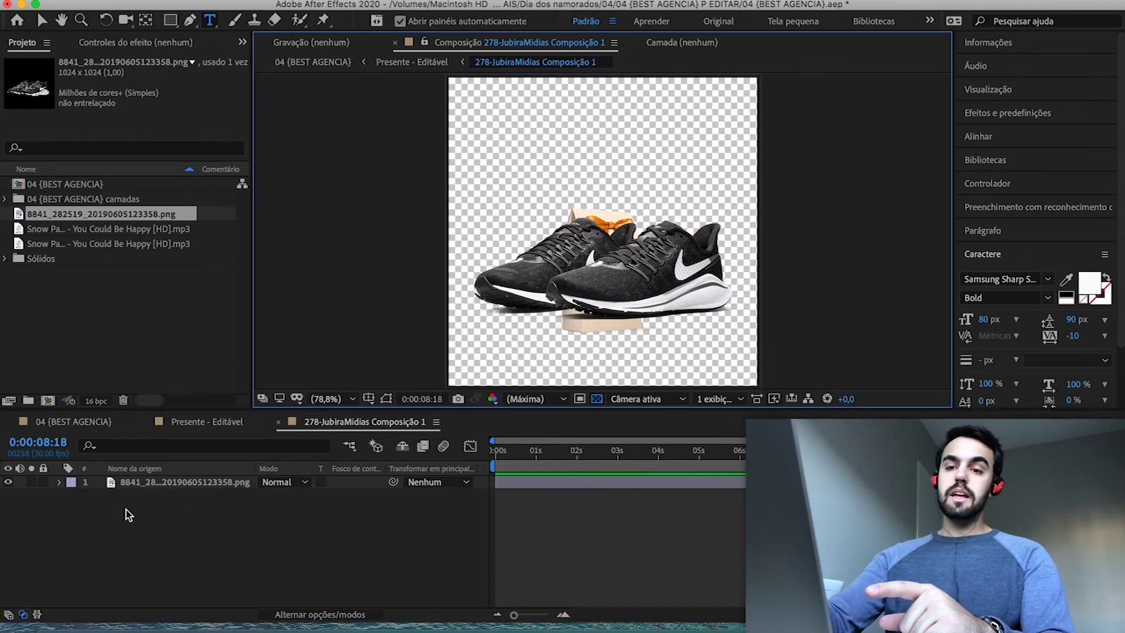
- Scale the sneaker image down proportionally to about a third of the composition width and move it slightly below the centre
{"action": "left_click", "coordinate": [41, 20]}
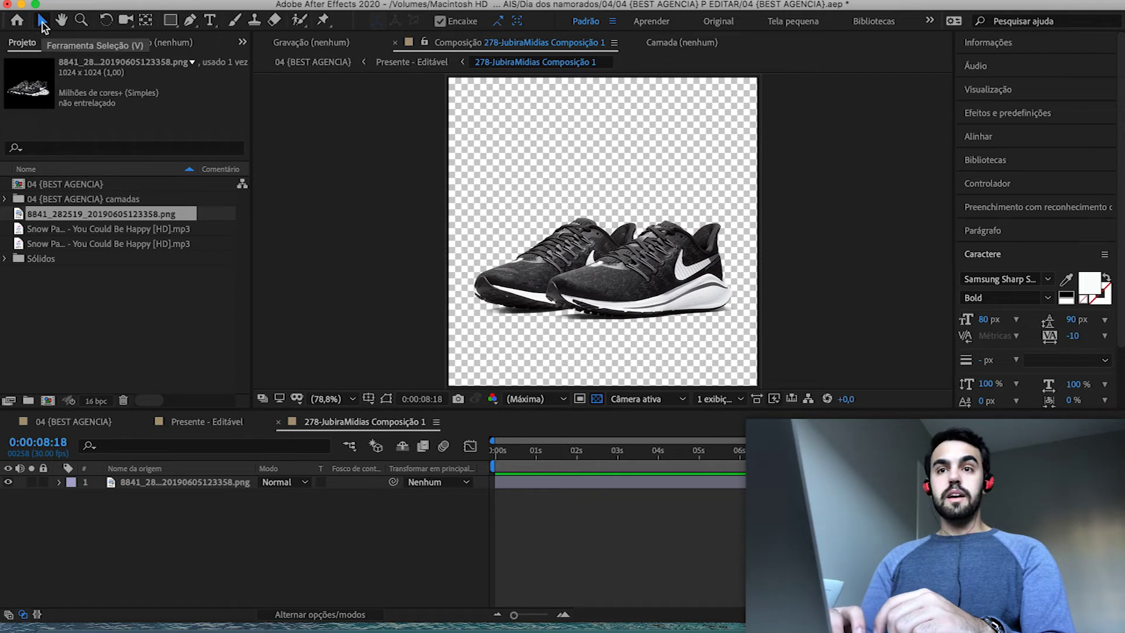
{"action": "left_click", "coordinate": [179, 482]}
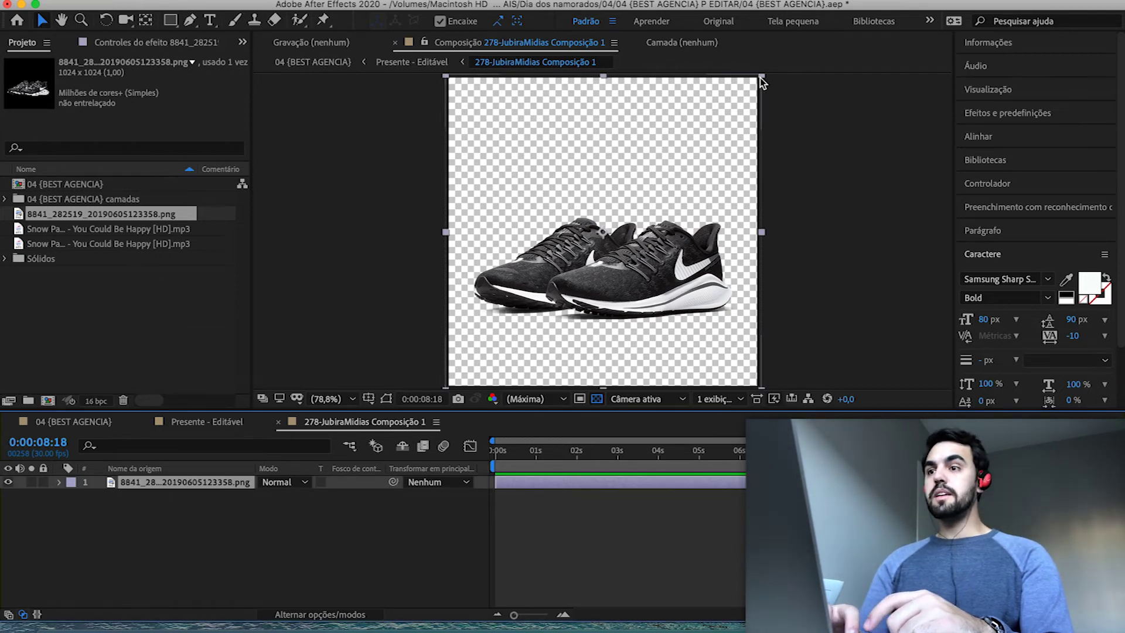
{"action": "left_click_drag", "start_coordinate": [762, 76], "coordinate": [694, 185]}
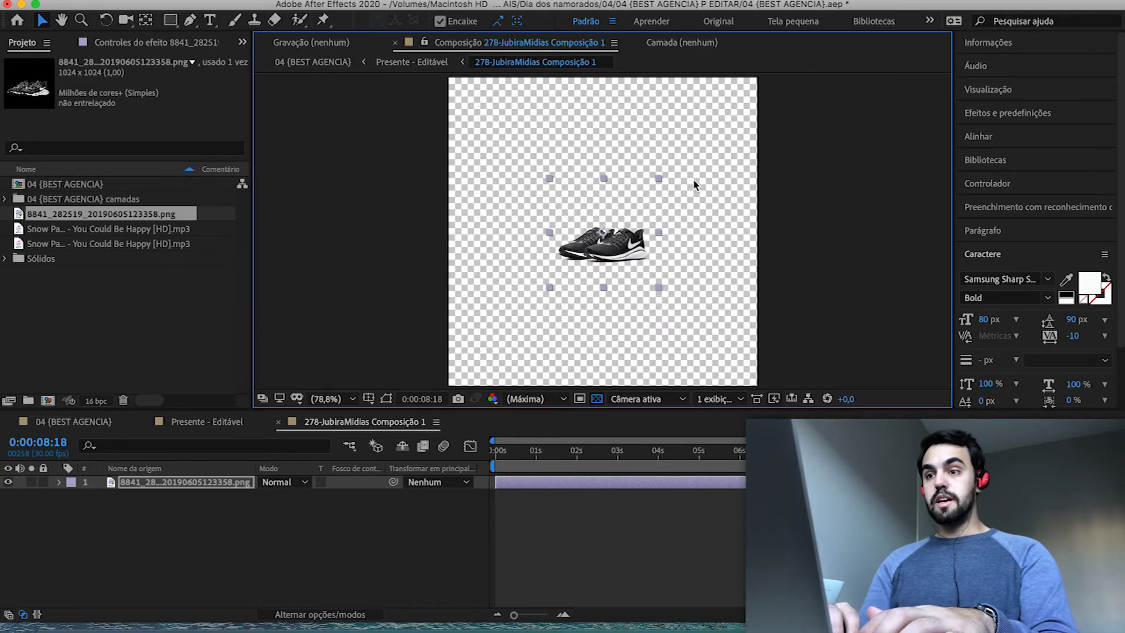
{"action": "left_click_drag", "start_coordinate": [624, 258], "coordinate": [625, 282]}
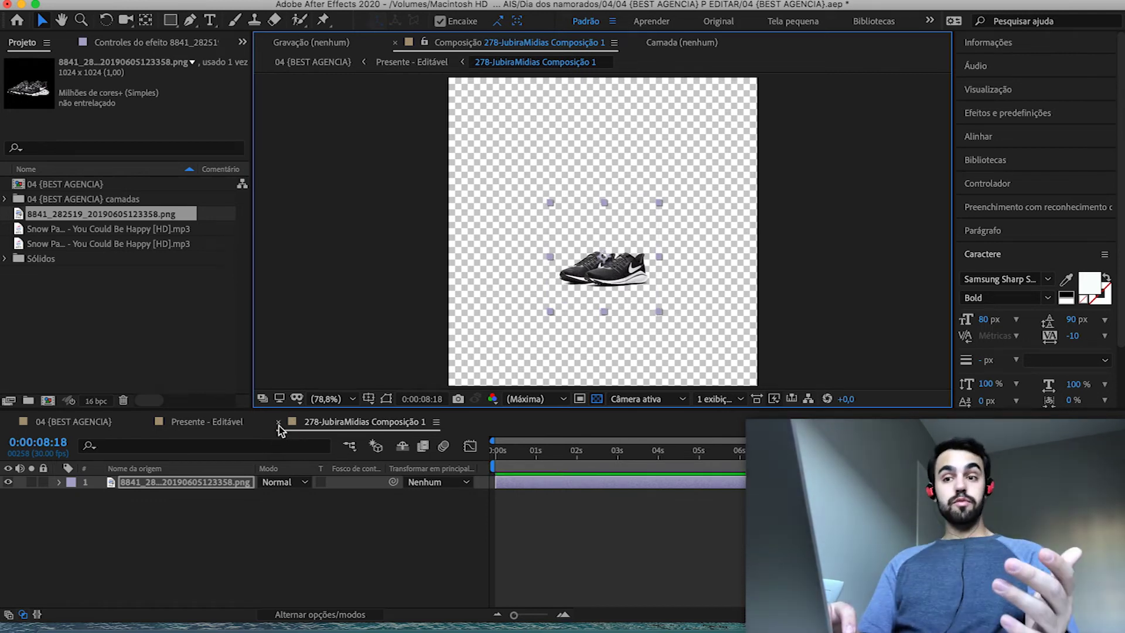
- Check the sneakers in Presente - Editável, then reopen their composition and lower them to the base line of the gift bags
{"action": "left_click", "coordinate": [279, 421]}
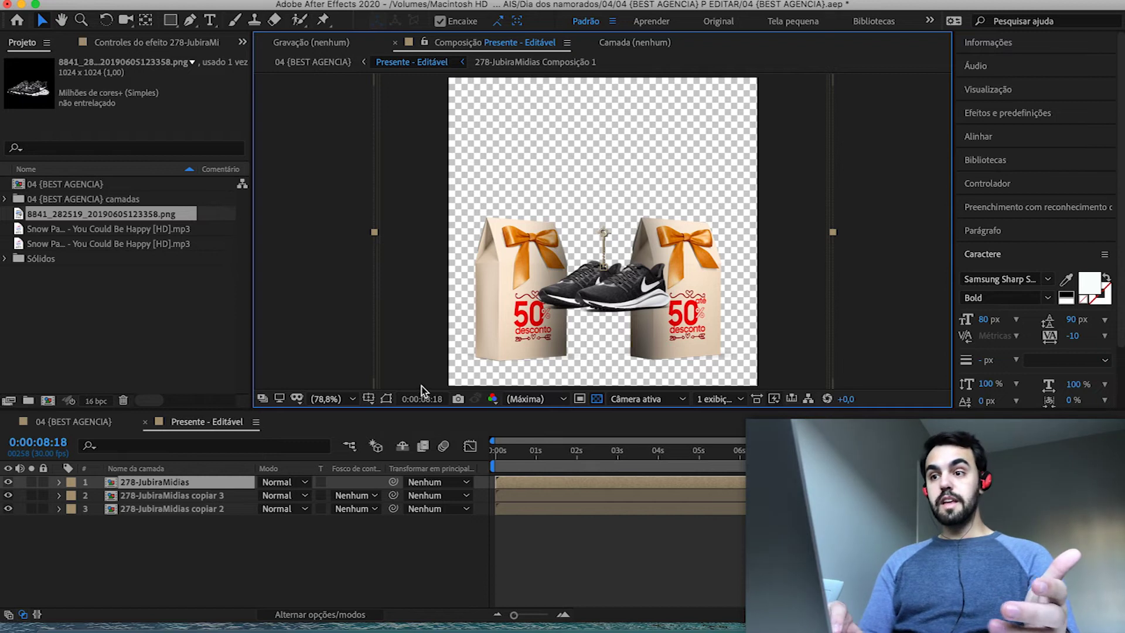
{"action": "double_click", "coordinate": [160, 487]}
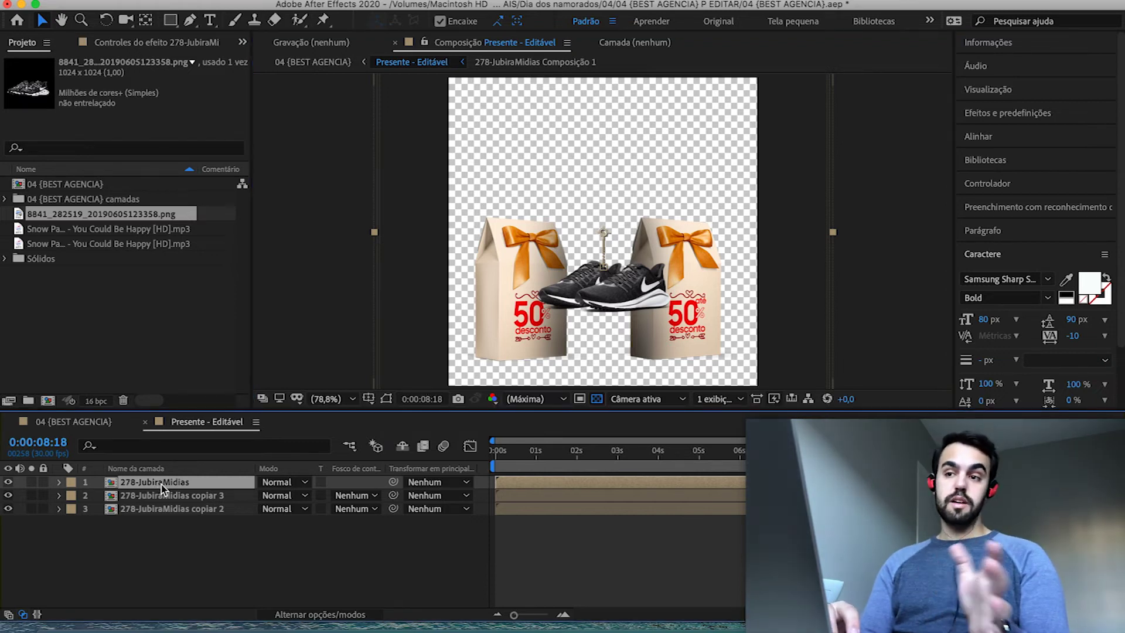
{"action": "left_click_drag", "start_coordinate": [611, 274], "coordinate": [609, 309]}
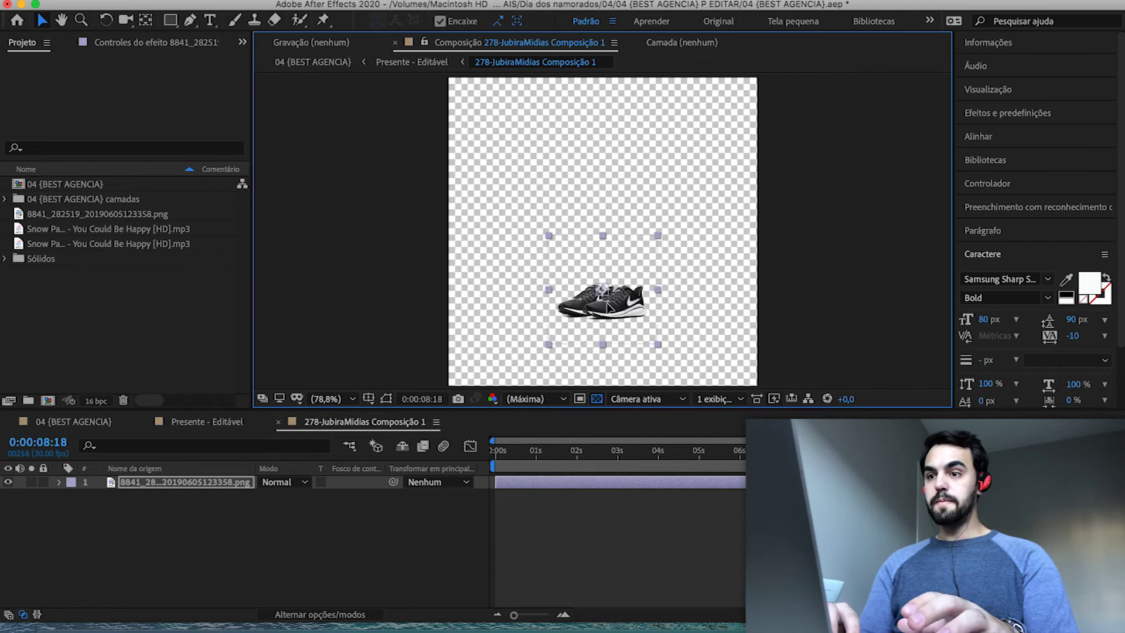
{"action": "left_click", "coordinate": [206, 425]}
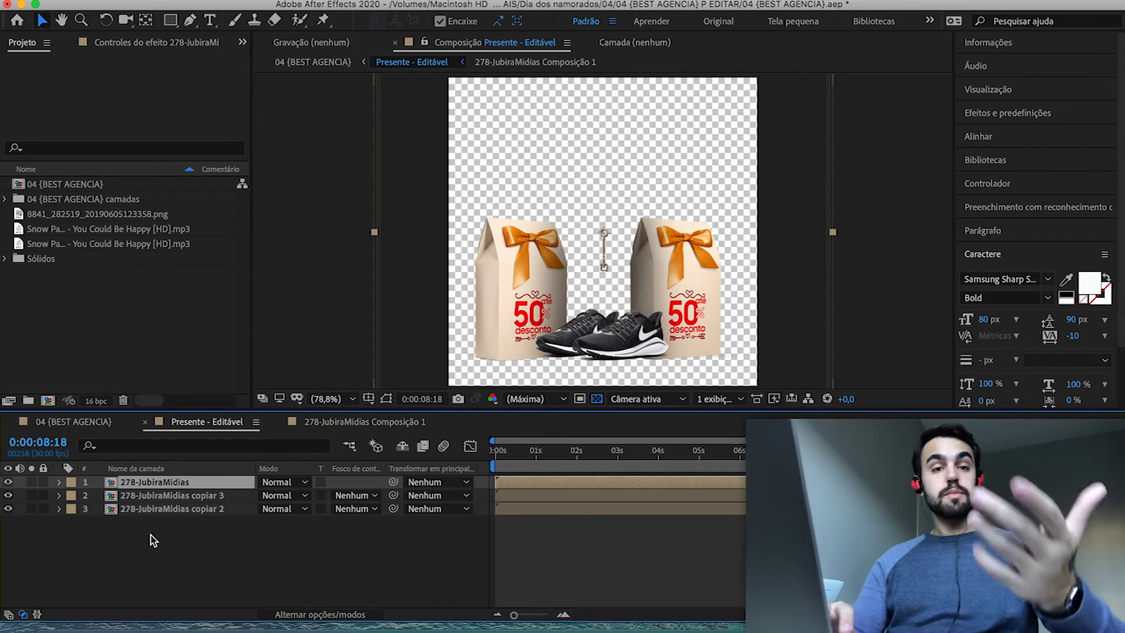
- Open the 278-JubiraMidias copiar 3 precomposition and delete both of its layers, the gift bag and Camada 16
{"action": "double_click", "coordinate": [190, 502]}
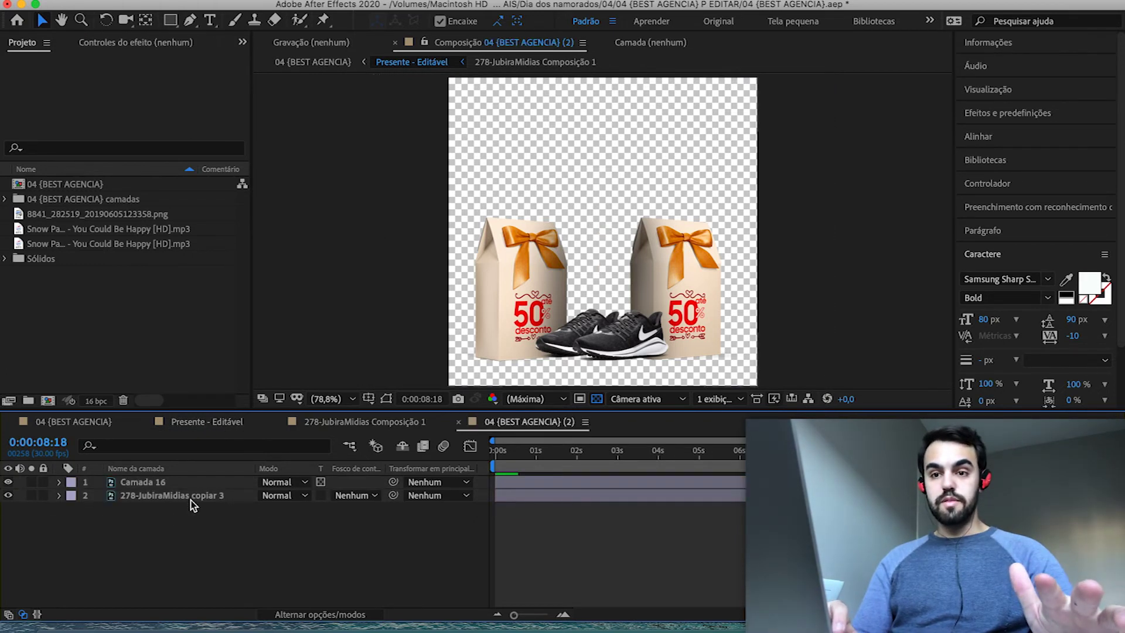
{"action": "left_click", "coordinate": [169, 499]}
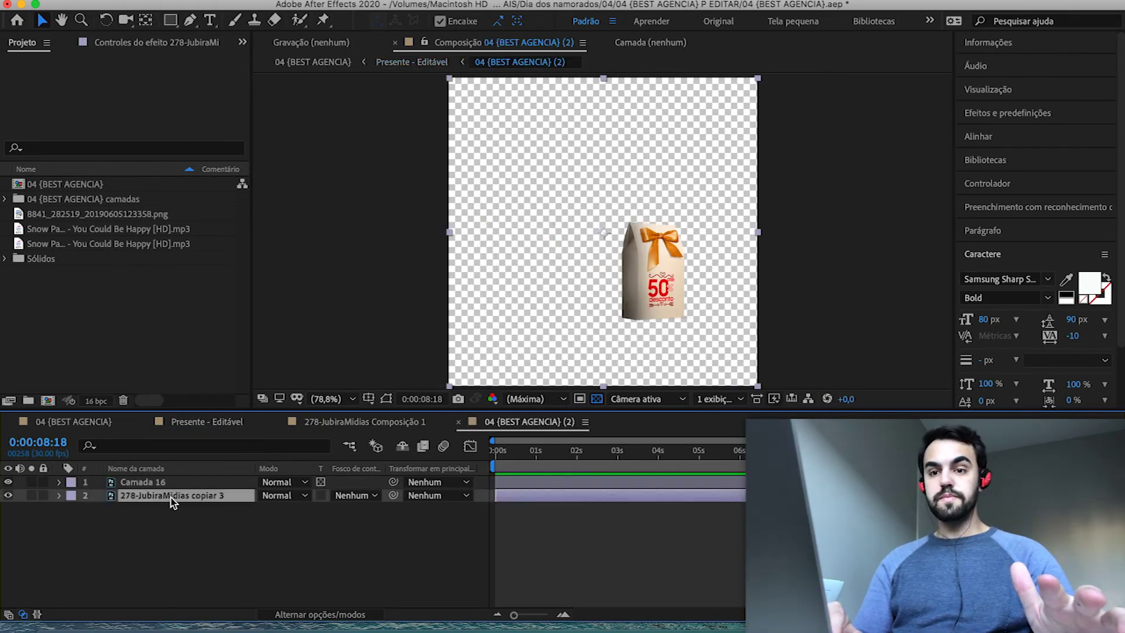
{"action": "key", "text": "Delete"}
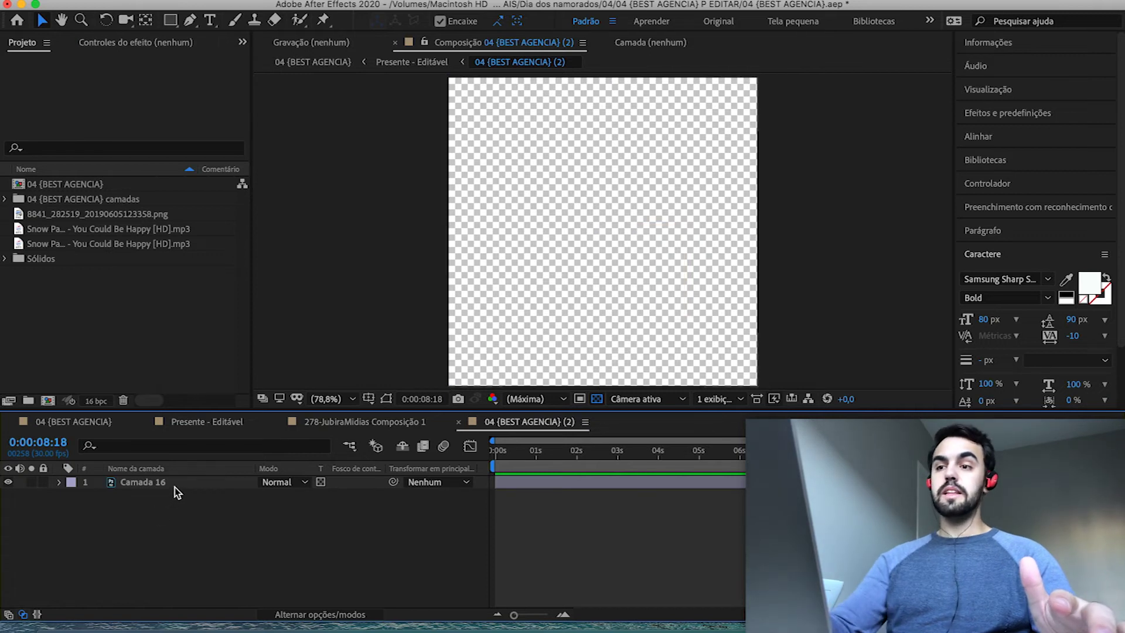
{"action": "left_click", "coordinate": [175, 487]}
{"action": "key", "text": "Delete"}
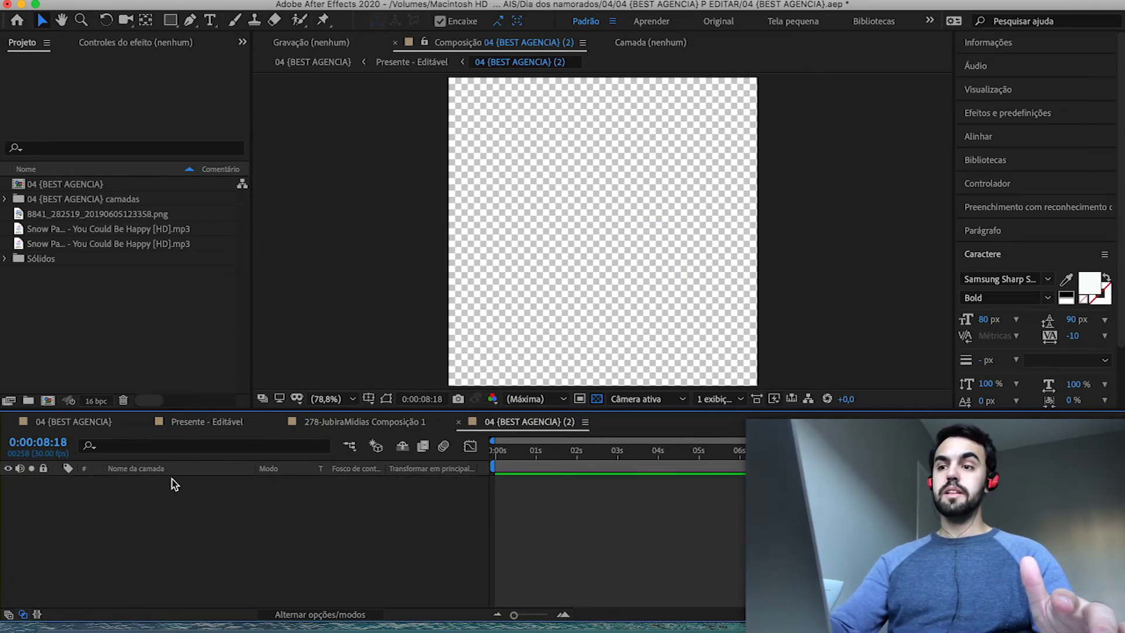
- Add the sneaker PNG to the emptied 04 {BEST AGENCIA} (2) composition, scale it down and place it at the lower right
{"action": "left_click", "coordinate": [63, 626]}
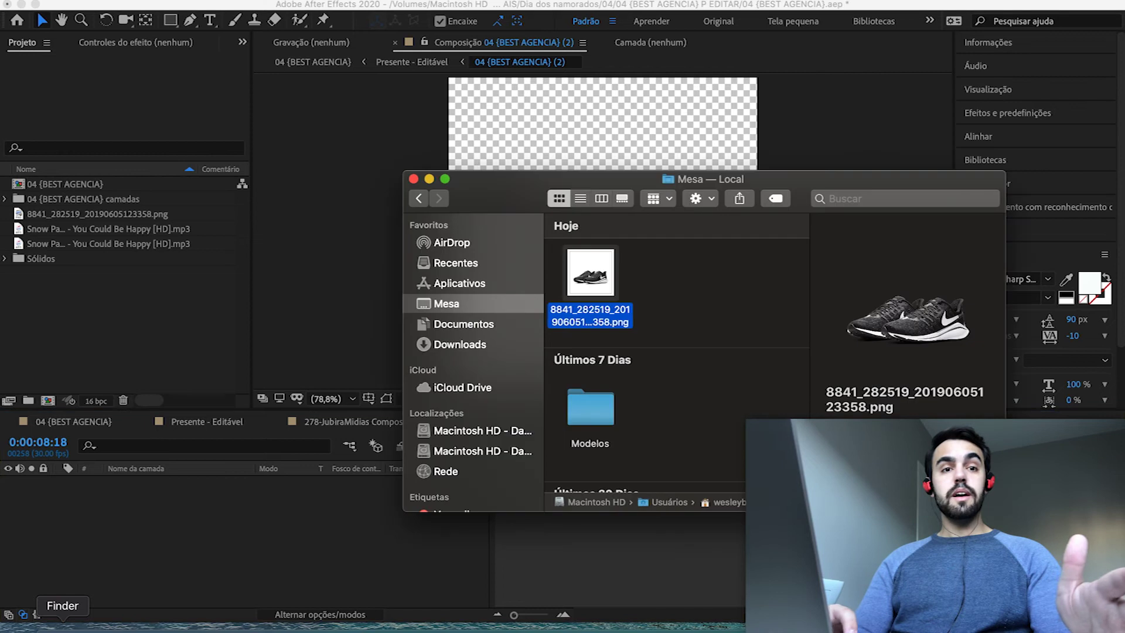
{"action": "left_click_drag", "start_coordinate": [590, 274], "coordinate": [105, 540]}
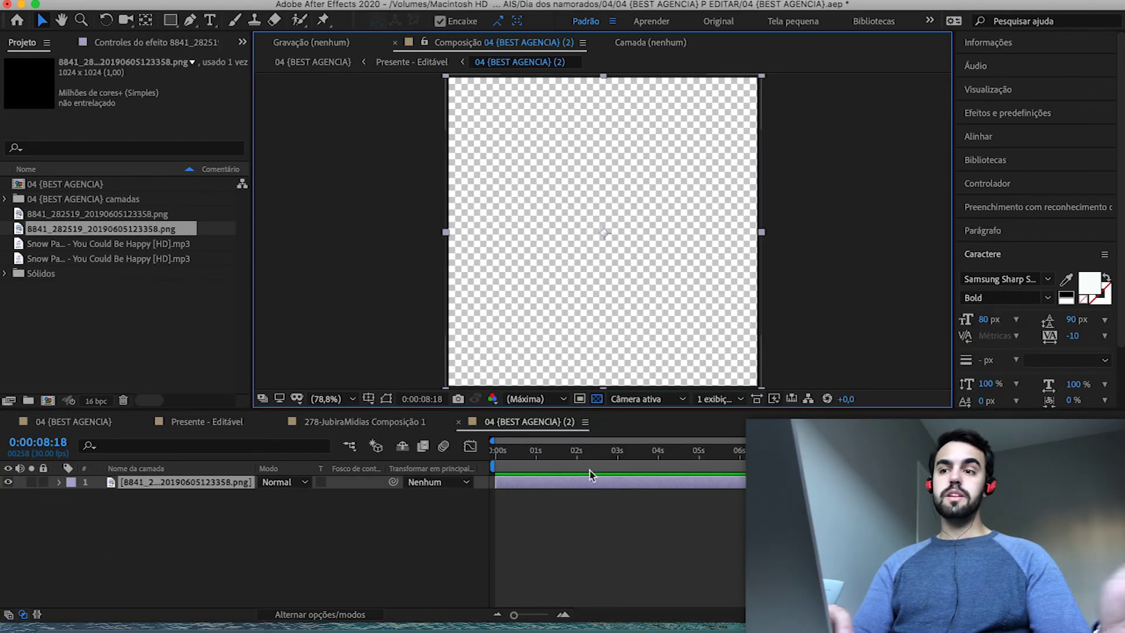
{"action": "left_click_drag", "start_coordinate": [762, 78], "coordinate": [677, 171]}
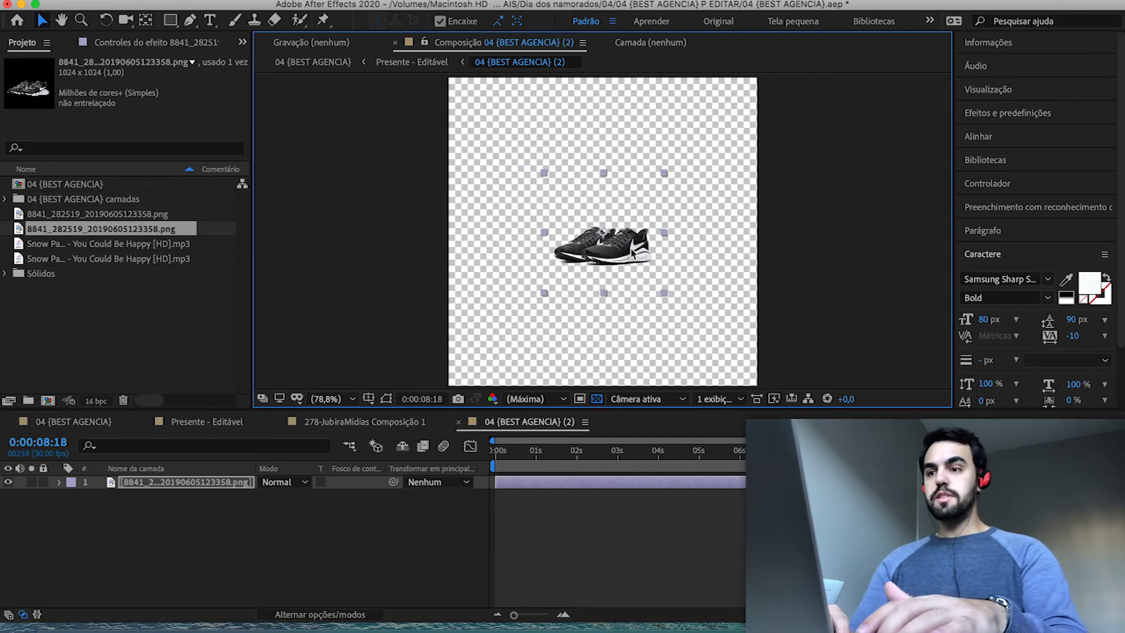
{"action": "left_click_drag", "start_coordinate": [644, 252], "coordinate": [740, 312]}
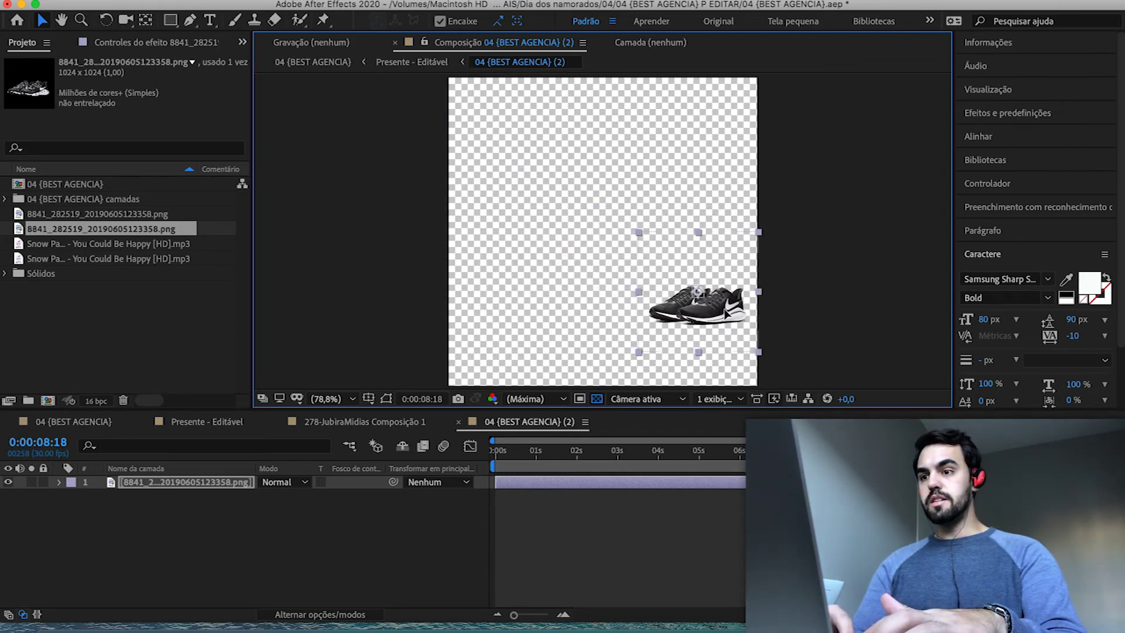
{"action": "left_click", "coordinate": [202, 424]}
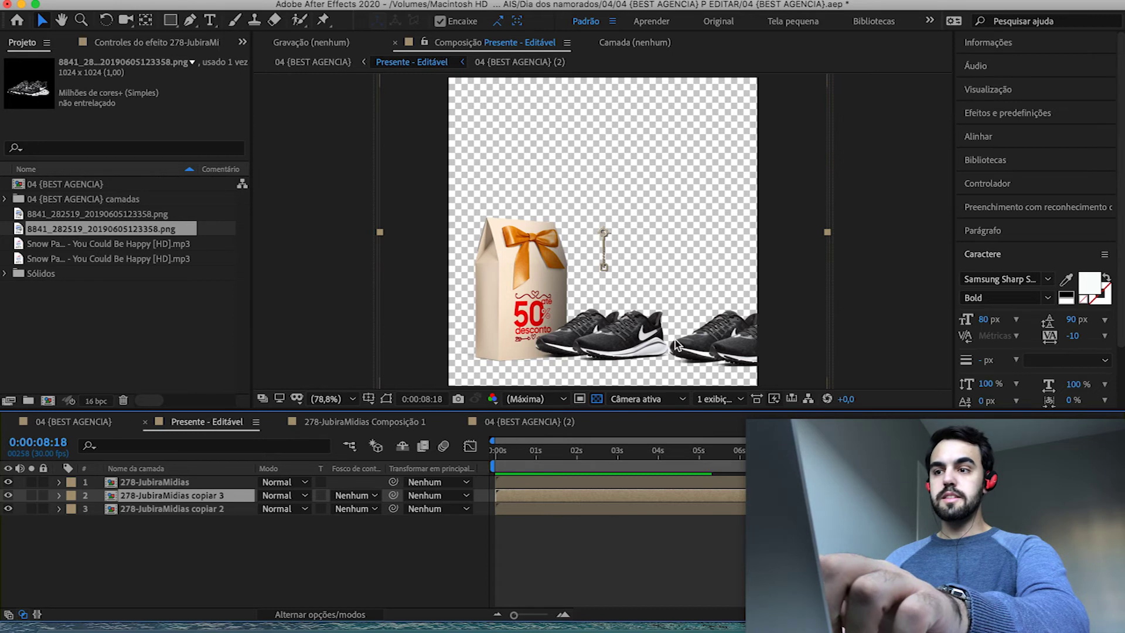
- Open the 278-JubiraMidias copiar 2 precomposition and delete its gift-bag layer together with Camada 17
{"action": "left_click", "coordinate": [130, 510]}
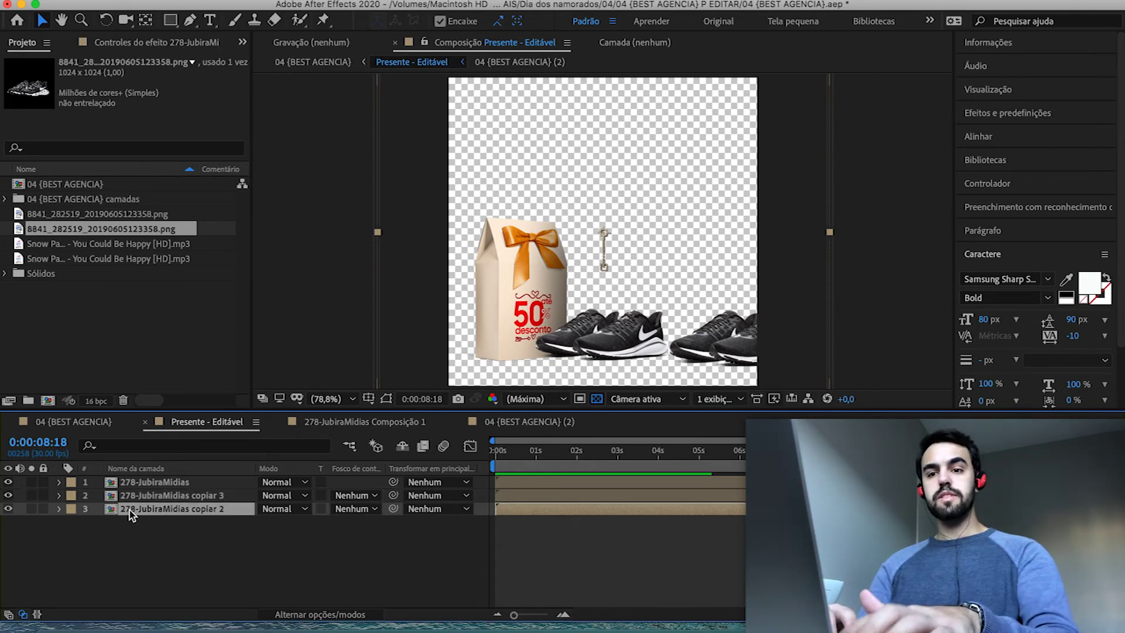
{"action": "double_click", "coordinate": [132, 509]}
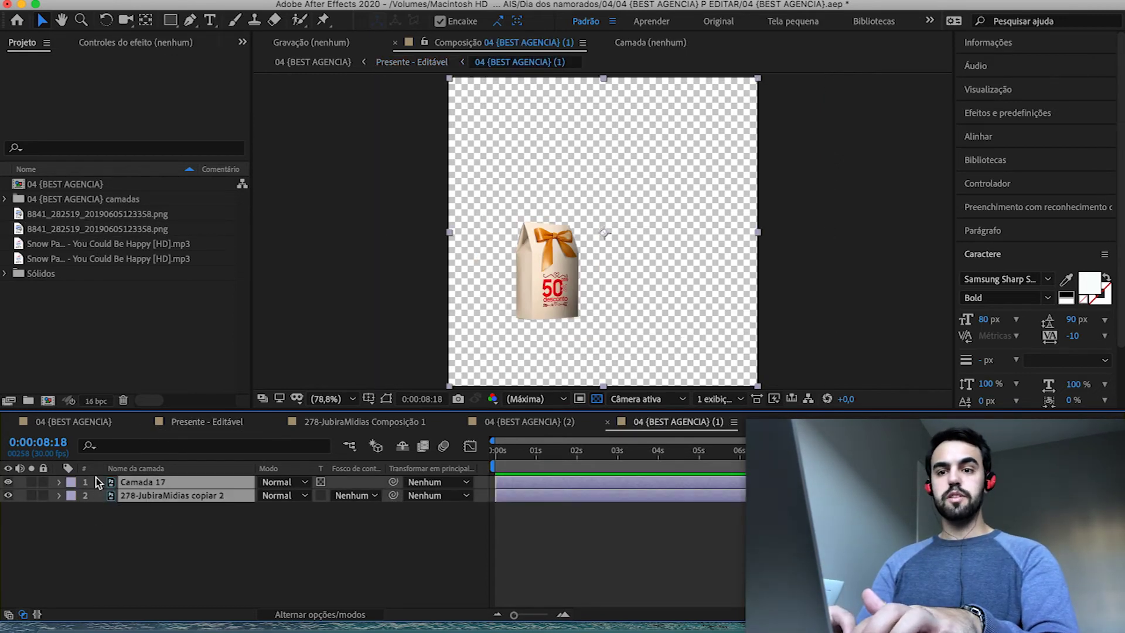
{"action": "key", "text": "Delete"}
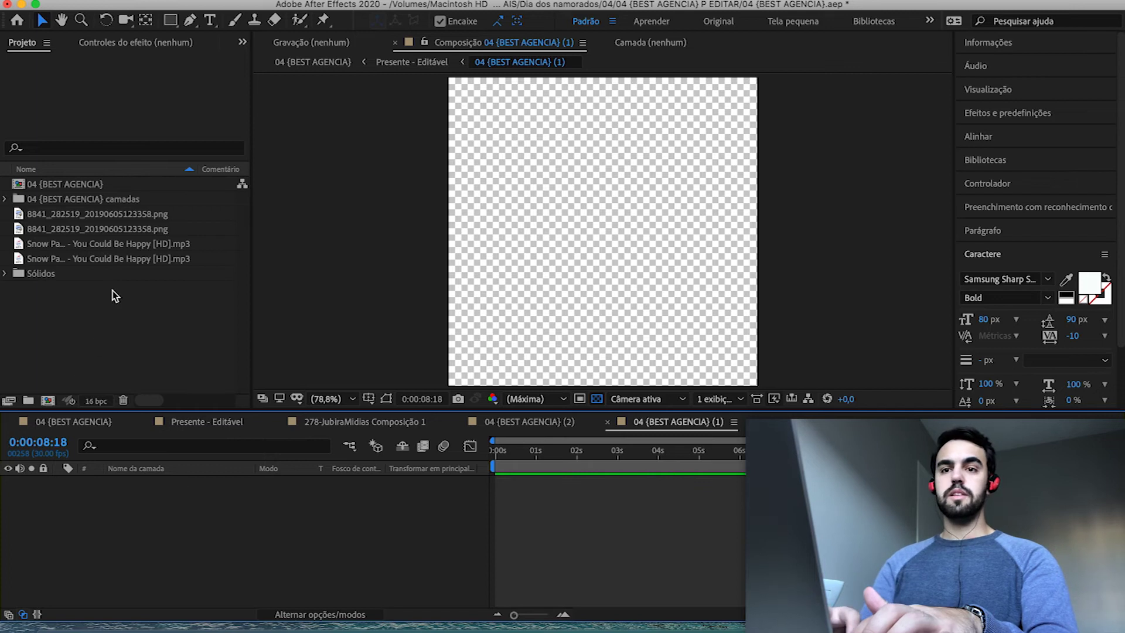
- Add the sneaker PNG to the emptied 04 {BEST AGENCIA} (1) composition, scale it down and place it at the lower left
{"action": "left_click", "coordinate": [62, 626]}
{"action": "left_click_drag", "start_coordinate": [591, 275], "coordinate": [170, 544]}
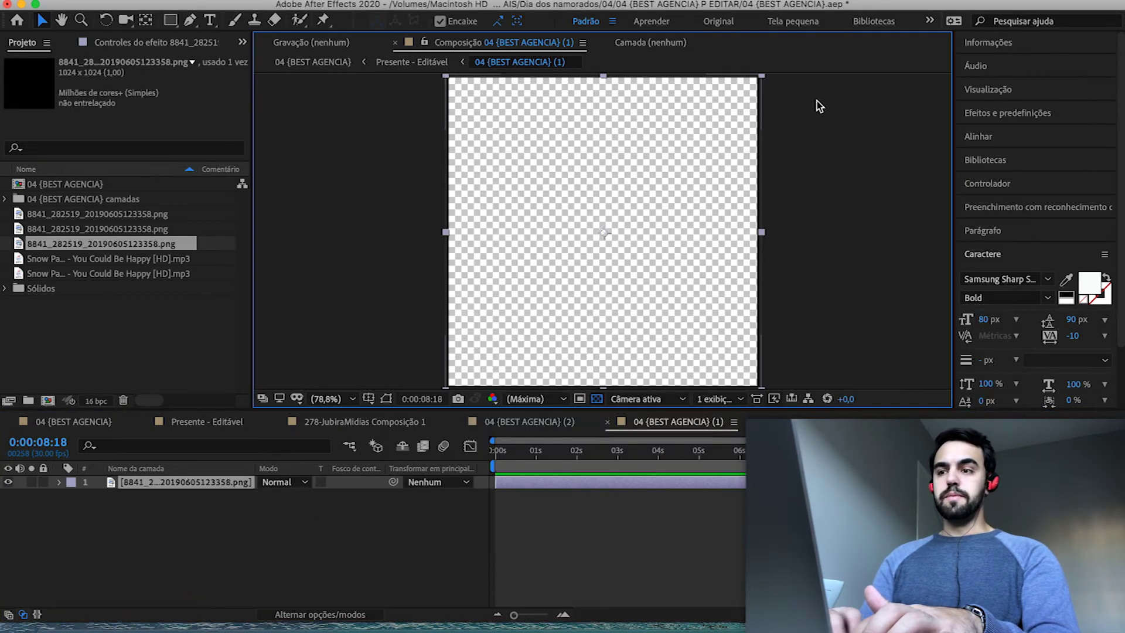
{"action": "left_click_drag", "start_coordinate": [761, 77], "coordinate": [658, 178]}
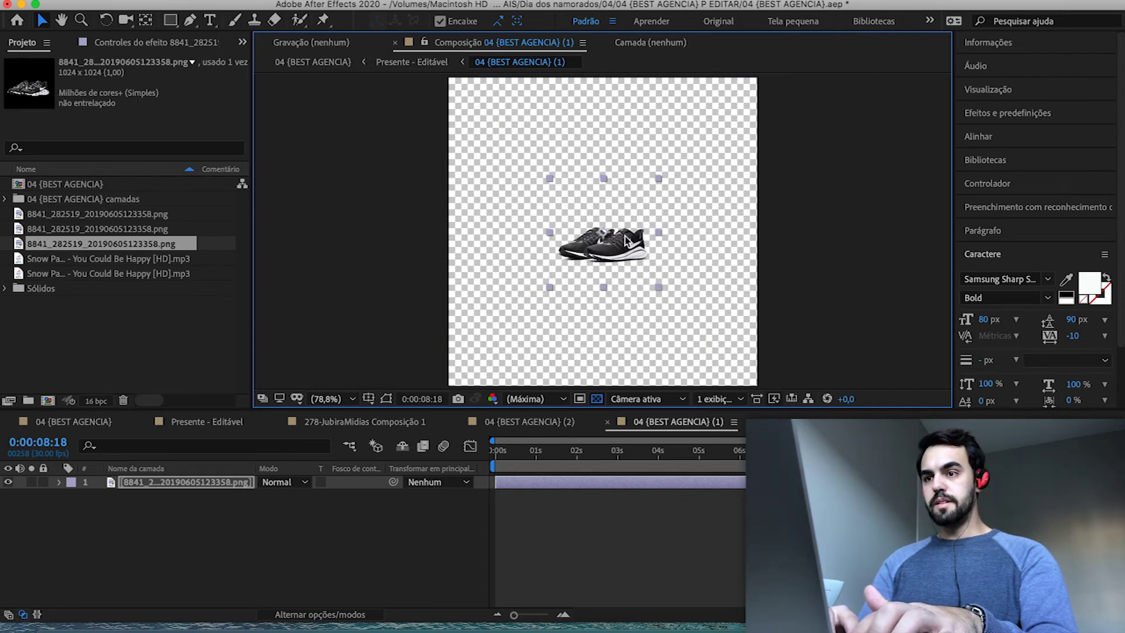
{"action": "left_click_drag", "start_coordinate": [626, 241], "coordinate": [514, 303]}
{"action": "left_click", "coordinate": [198, 420]}
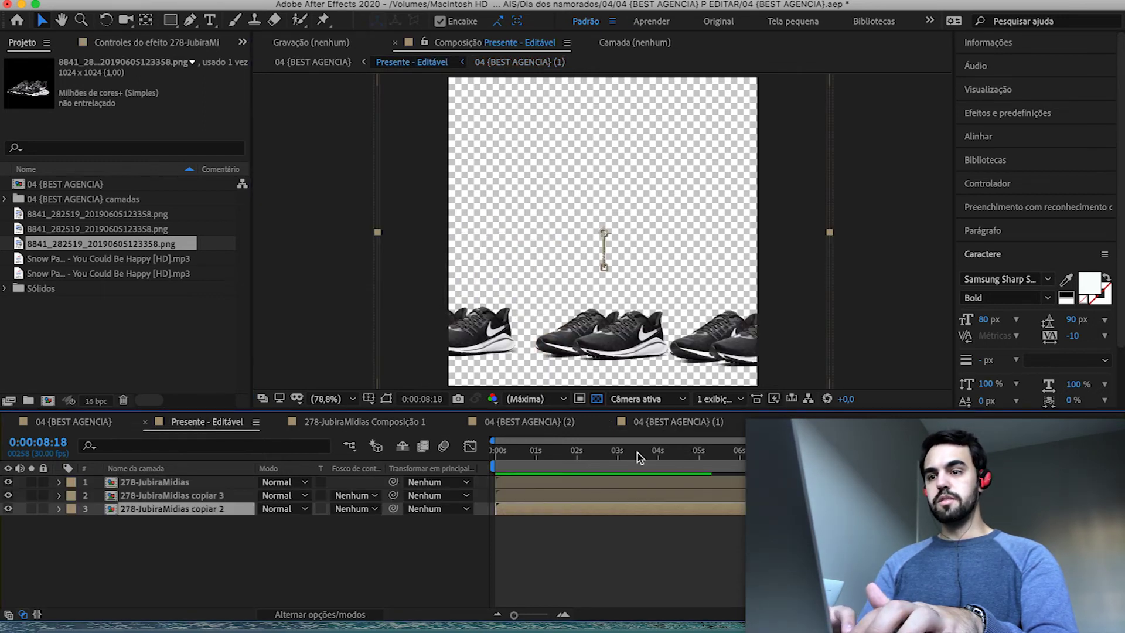
- Reposition the left sneakers in 04 {BEST AGENCIA} (1) so they sit close to and level with the centre pair in Presente - Editável
{"action": "left_click", "coordinate": [676, 422]}
{"action": "left_click_drag", "start_coordinate": [514, 315], "coordinate": [542, 329]}
{"action": "left_click", "coordinate": [233, 424]}
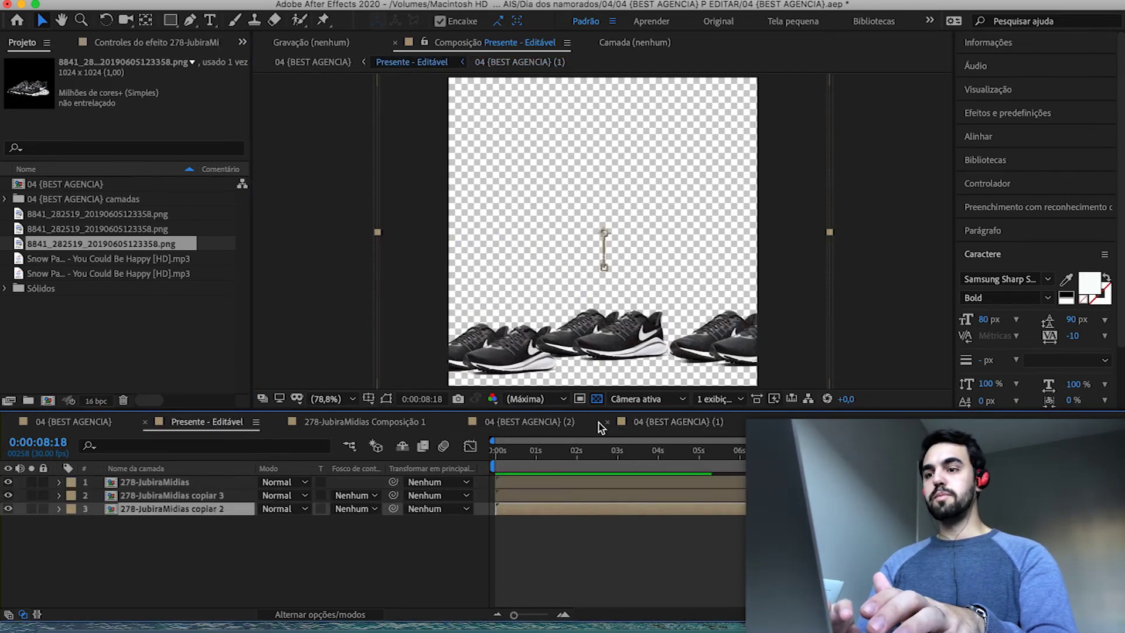
{"action": "left_click", "coordinate": [637, 423]}
{"action": "left_click_drag", "start_coordinate": [565, 316], "coordinate": [554, 311]}
{"action": "left_click", "coordinate": [187, 423]}
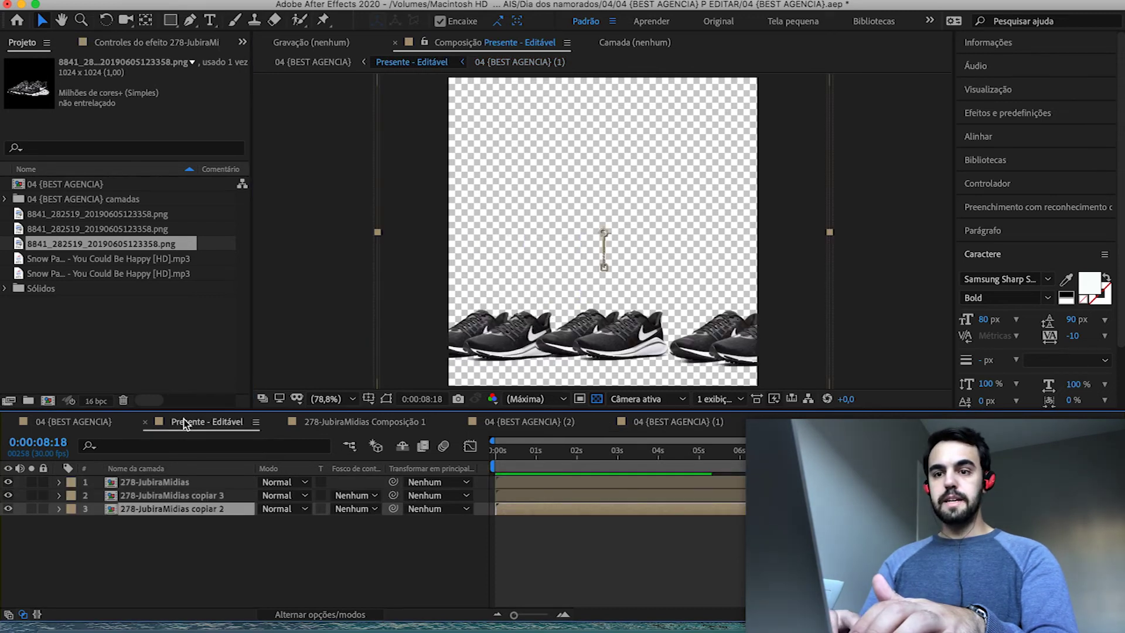
- Reposition the right sneakers in 04 {BEST AGENCIA} (2) so they sit close to and level with the centre pair in Presente - Editável
{"action": "left_click", "coordinate": [516, 423]}
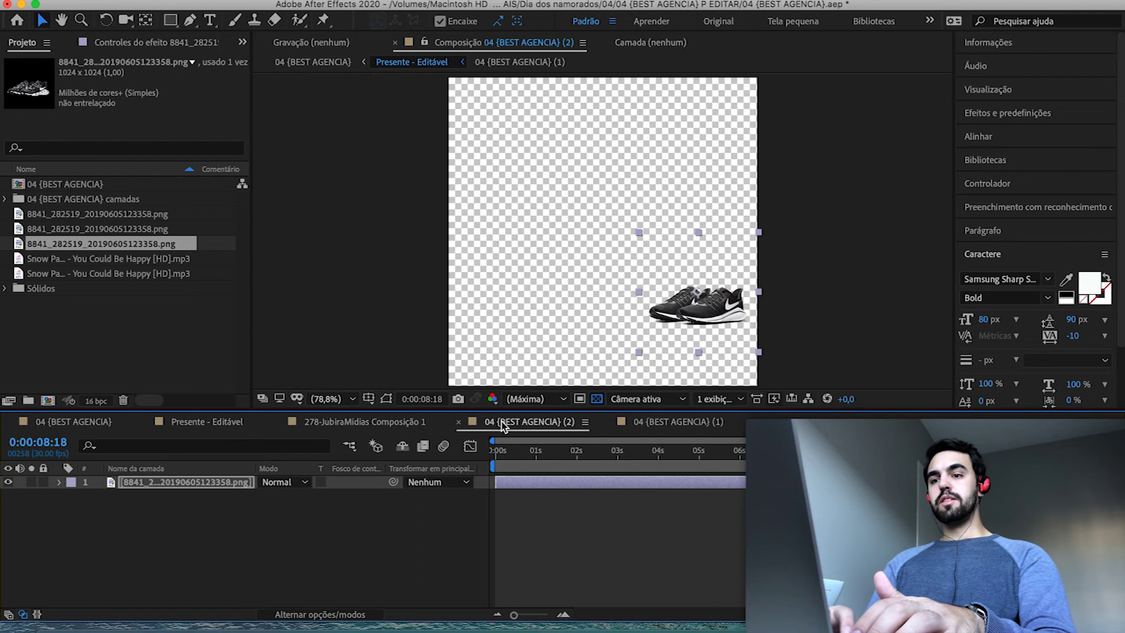
{"action": "mouse_move", "coordinate": [705, 332]}
{"action": "left_mouse_down"}
{"action": "mouse_move", "coordinate": [677, 337]}
{"action": "mouse_move", "coordinate": [689, 326]}
{"action": "left_mouse_up"}
{"action": "left_click", "coordinate": [206, 422]}
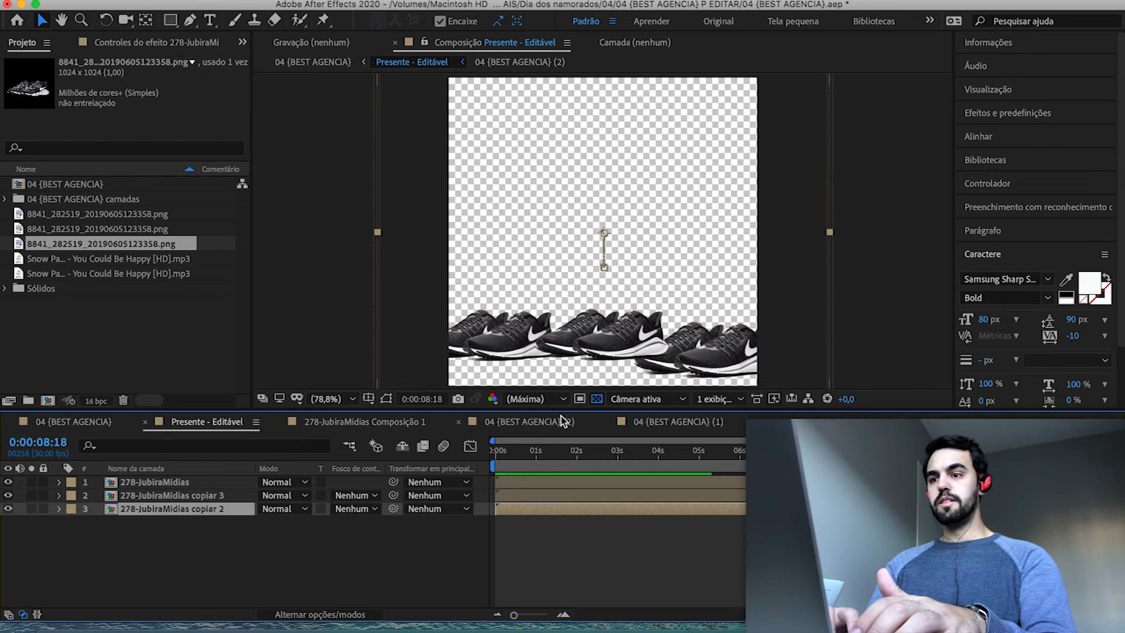
{"action": "left_click", "coordinate": [565, 419]}
{"action": "left_click", "coordinate": [674, 317]}
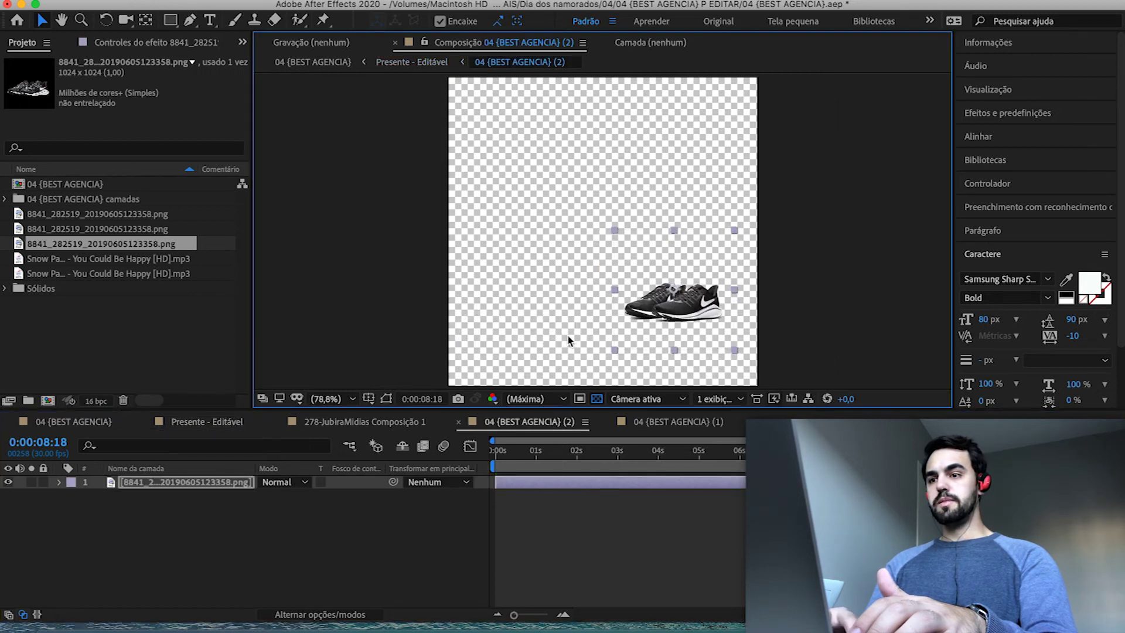
{"action": "left_click", "coordinate": [203, 422]}
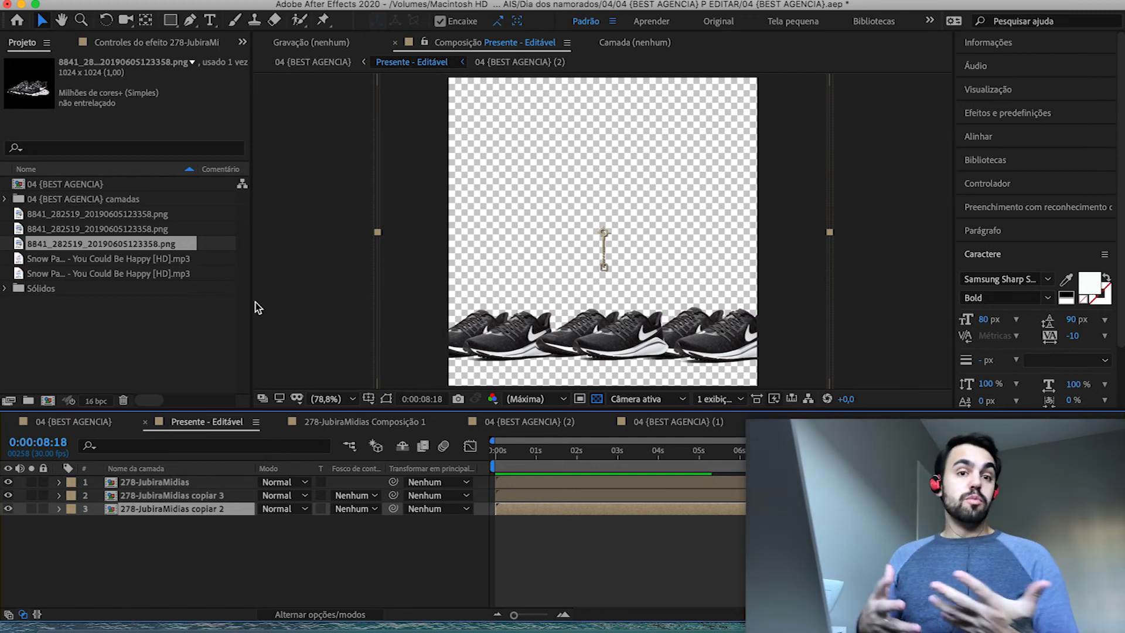
- Close Presente - Editável and the three sneaker compositions, then preview the main 04 {BEST AGENCIA} composition from its first frame
{"action": "left_click", "coordinate": [145, 423]}
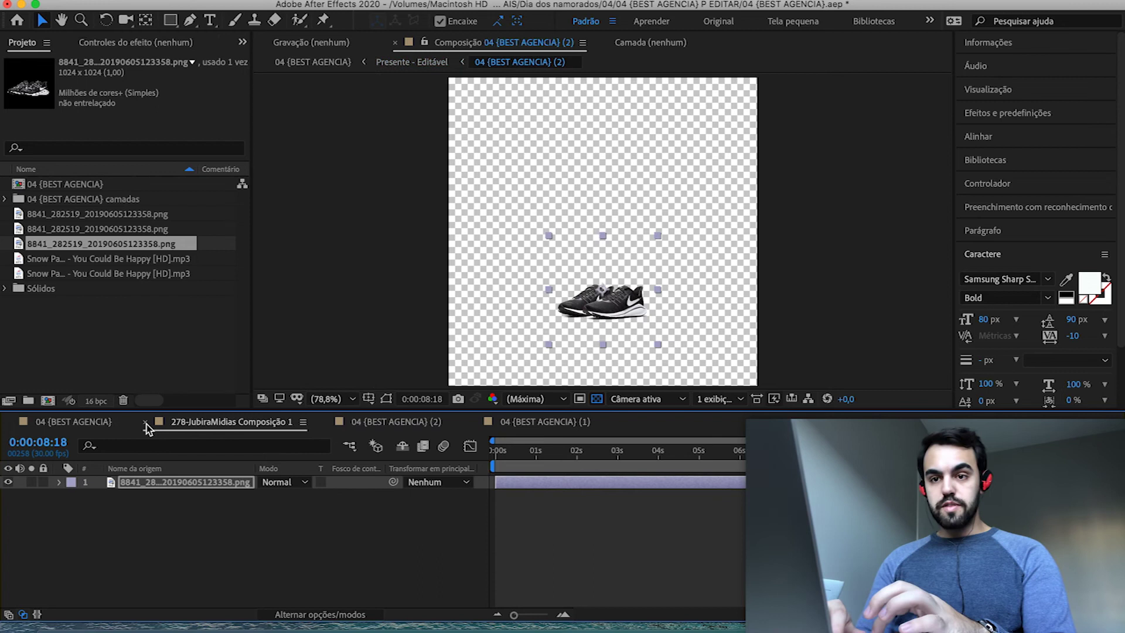
{"action": "left_click", "coordinate": [146, 424]}
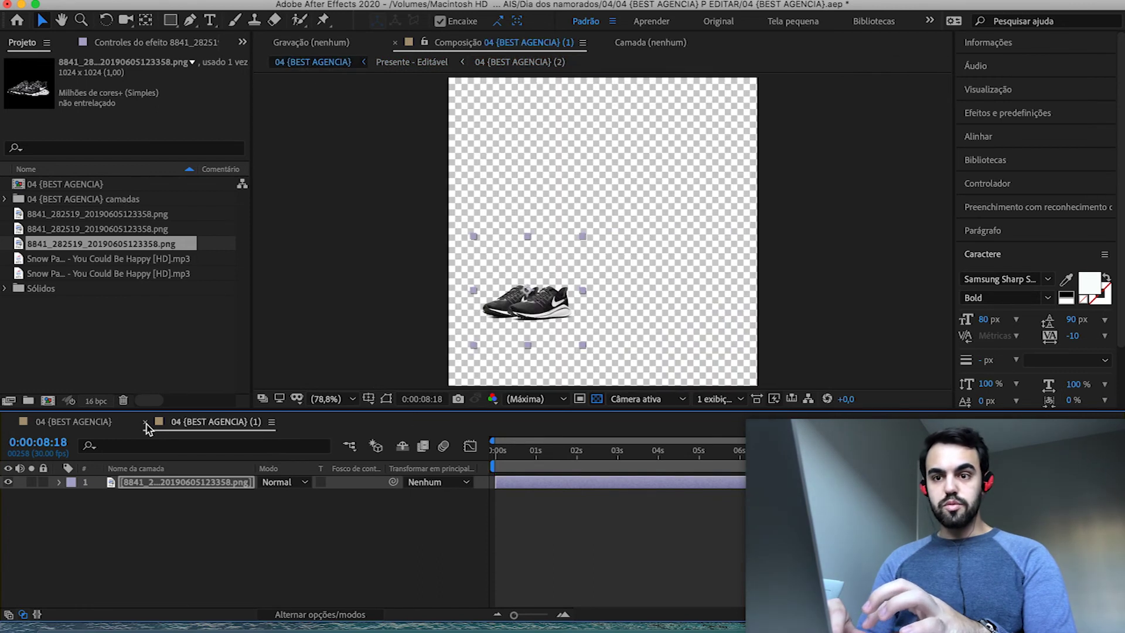
{"action": "left_click", "coordinate": [145, 423]}
{"action": "left_click", "coordinate": [145, 423]}
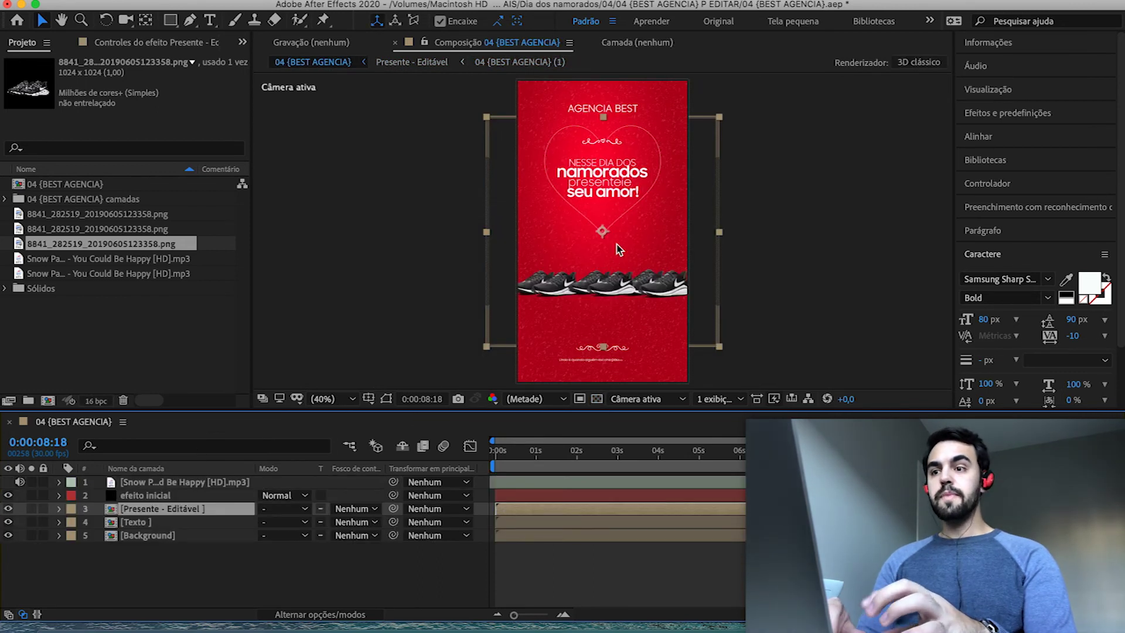
{"action": "left_click_drag", "start_coordinate": [845, 450], "coordinate": [410, 460]}
{"action": "key", "text": "space"}
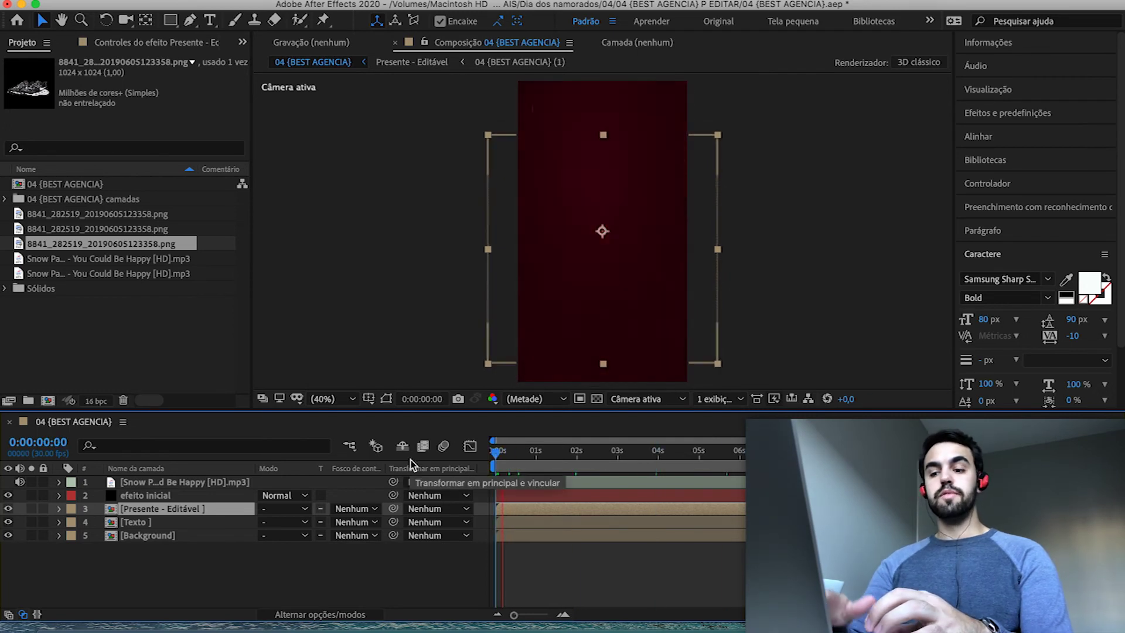